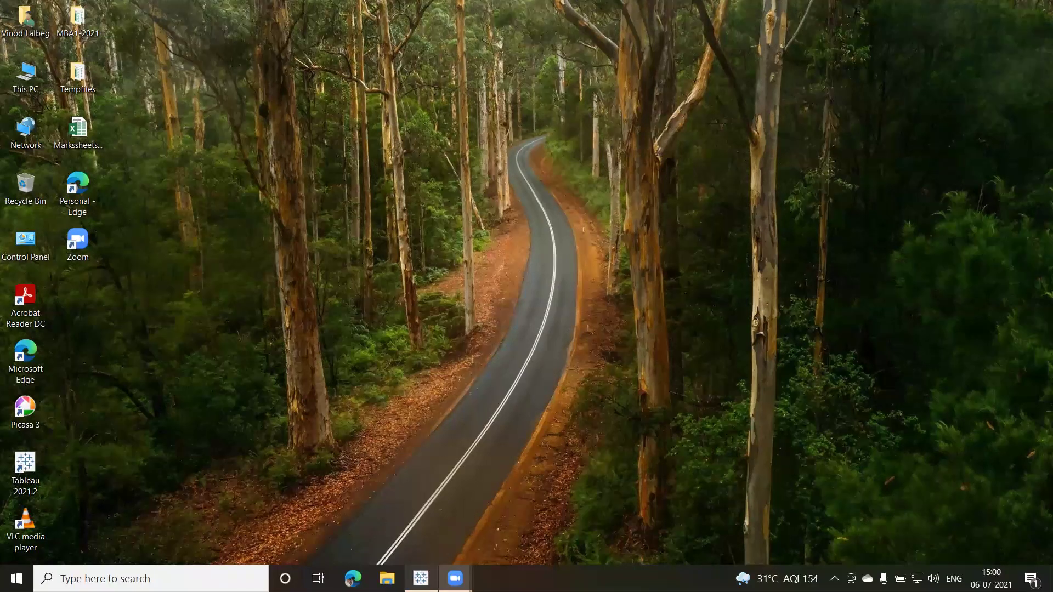
Switch to Tableau and examine the furniture bars in the stacked sales chart by region and category.
click(416, 575)
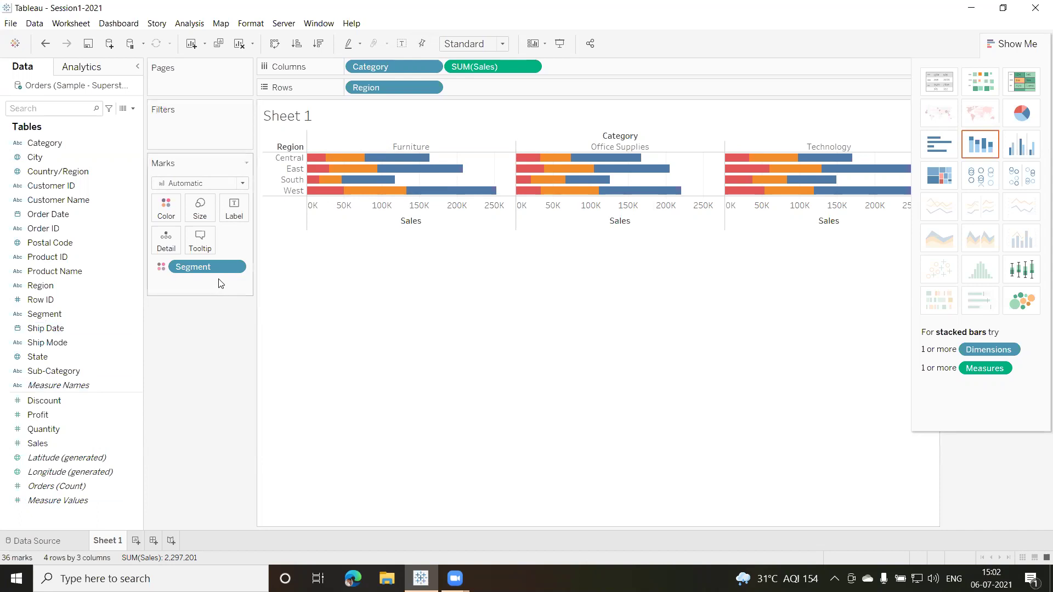
mouse_move(421, 162)
mouse_move(356, 160)
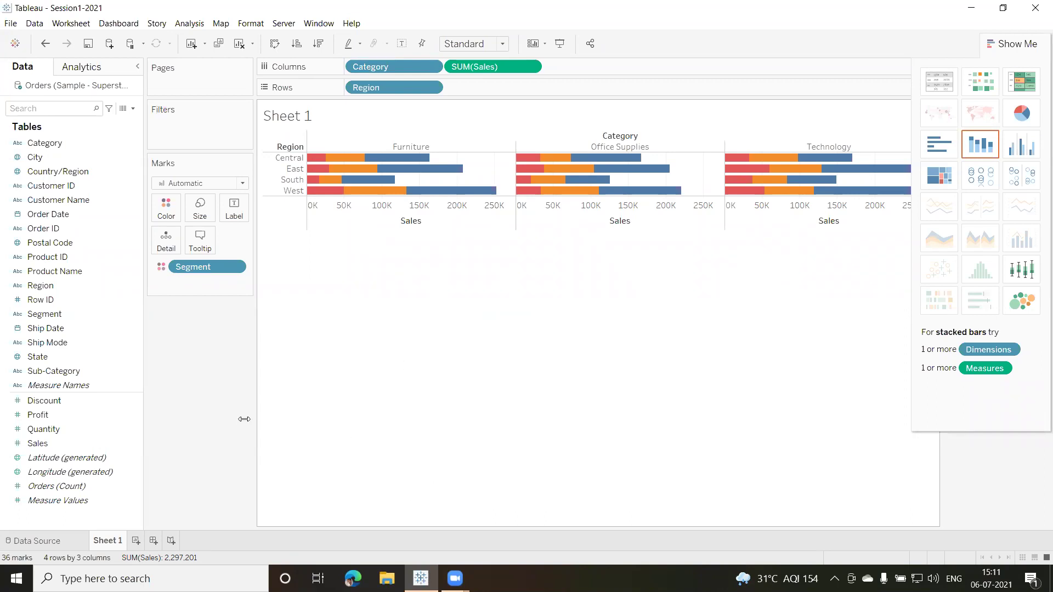
Add a new worksheet and build a continuous line chart of Profit by Order Date.
click(136, 541)
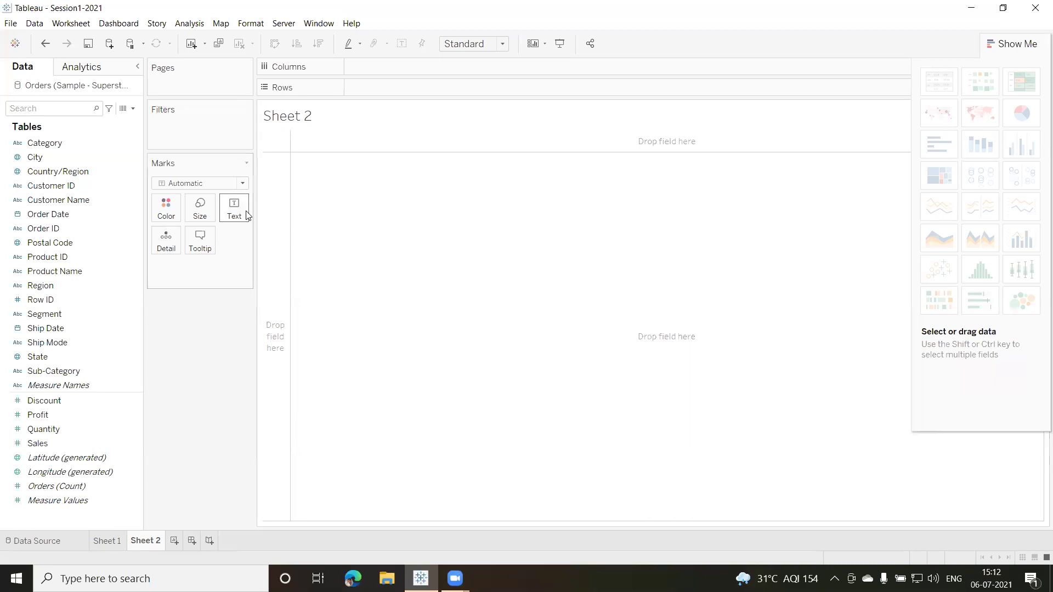
click(57, 214)
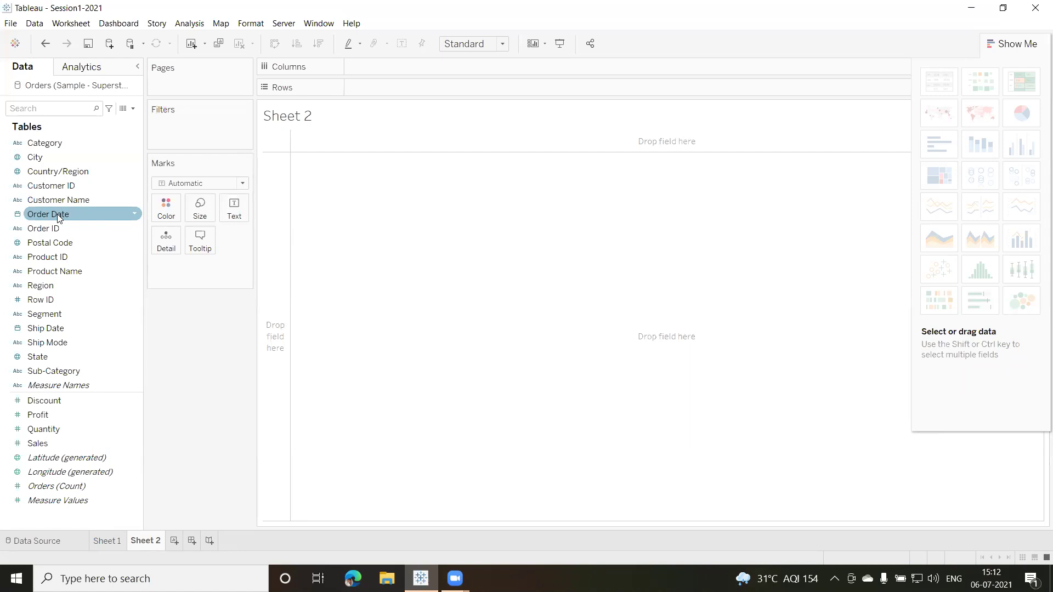
click(57, 214)
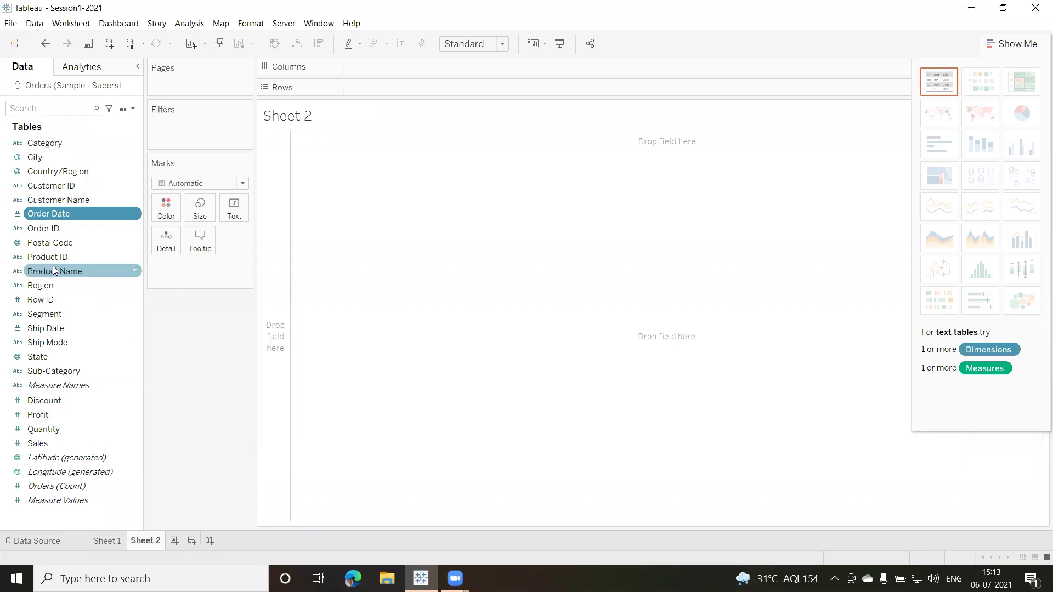
ctrl+click(51, 414)
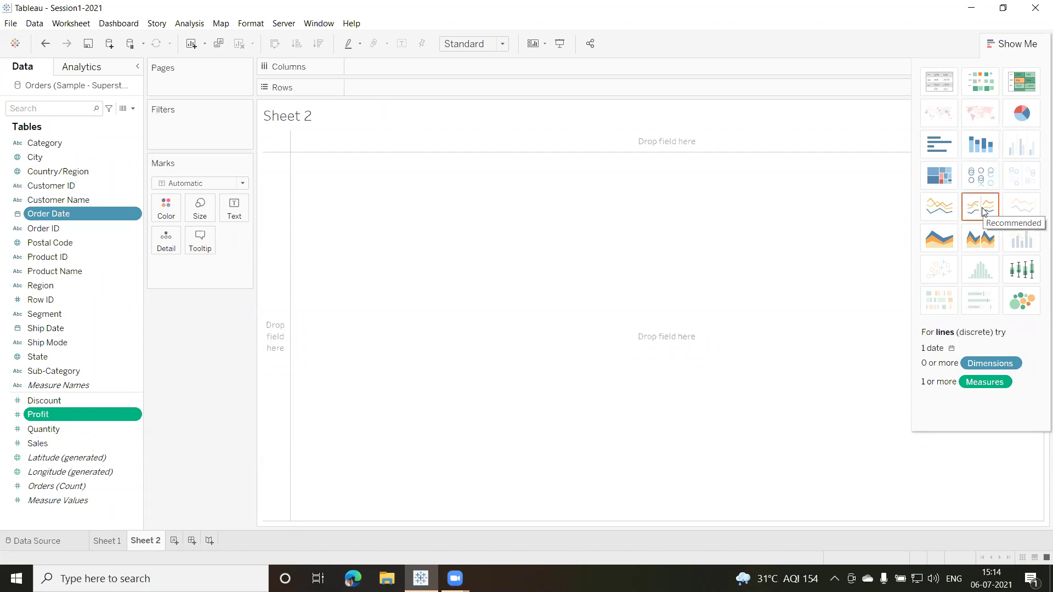
click(940, 207)
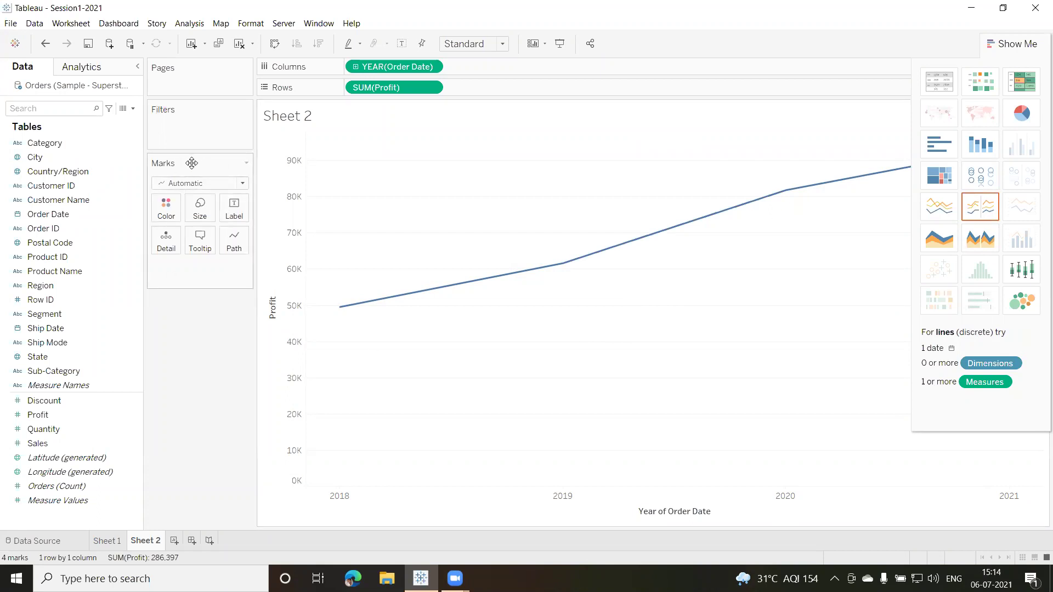
Show mark labels on the profit line and check the details of the 2019 and 2020 points.
click(240, 213)
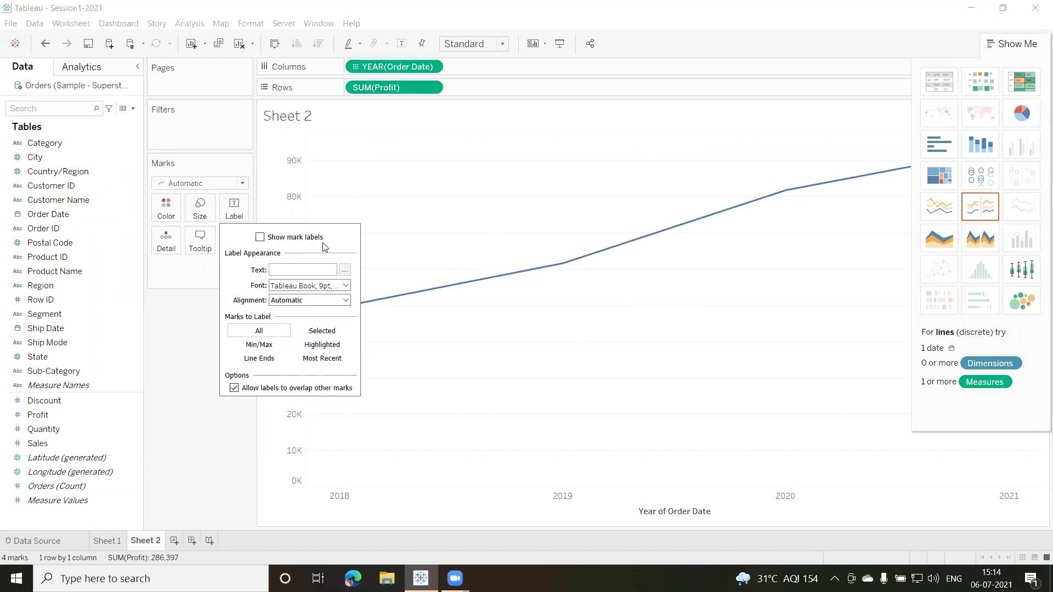
click(260, 240)
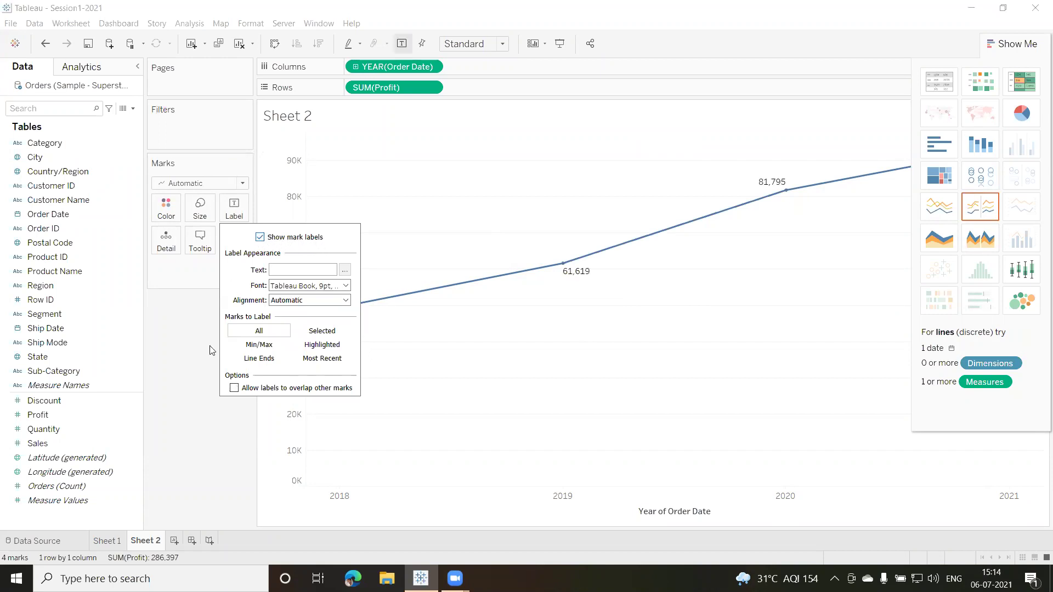
click(196, 389)
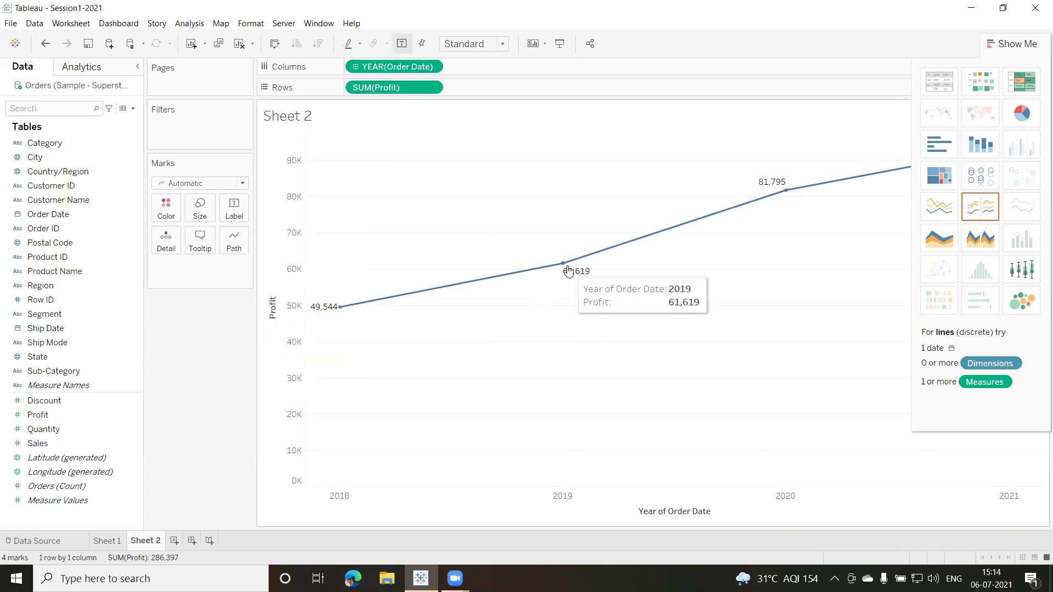
mouse_move(785, 193)
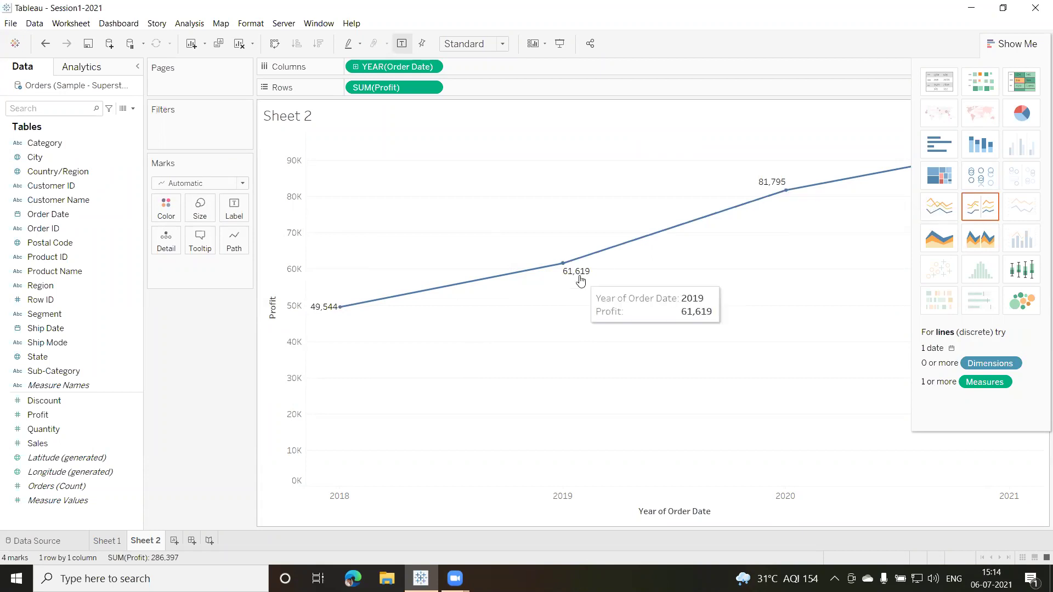
mouse_move(565, 276)
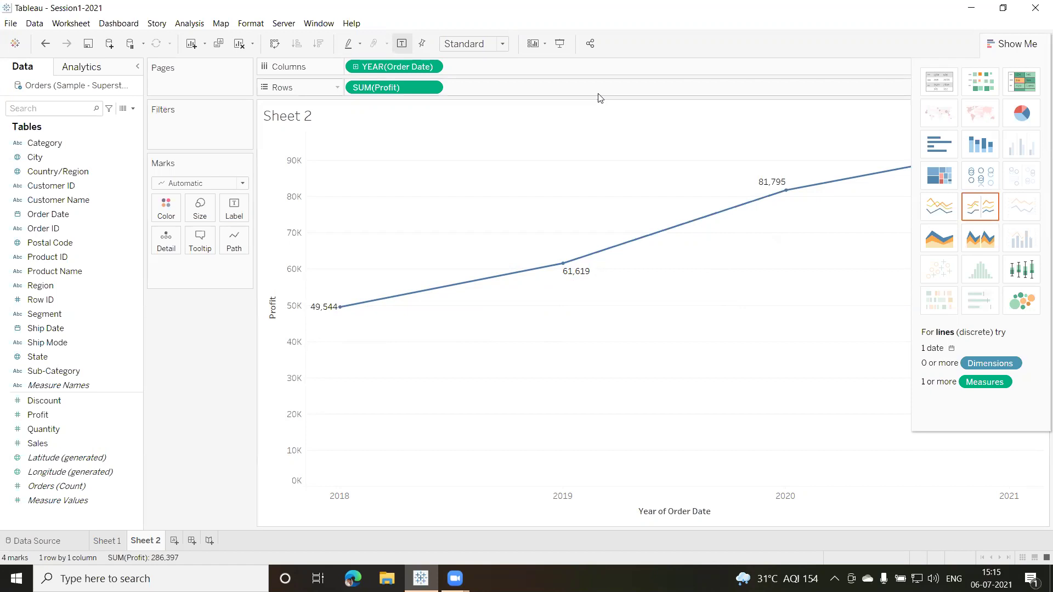
Replace the line chart with a scatter plot of Profit against Sales, using Customer Name and Product Name as detail.
drag(403, 91, 212, 346)
drag(398, 61, 204, 342)
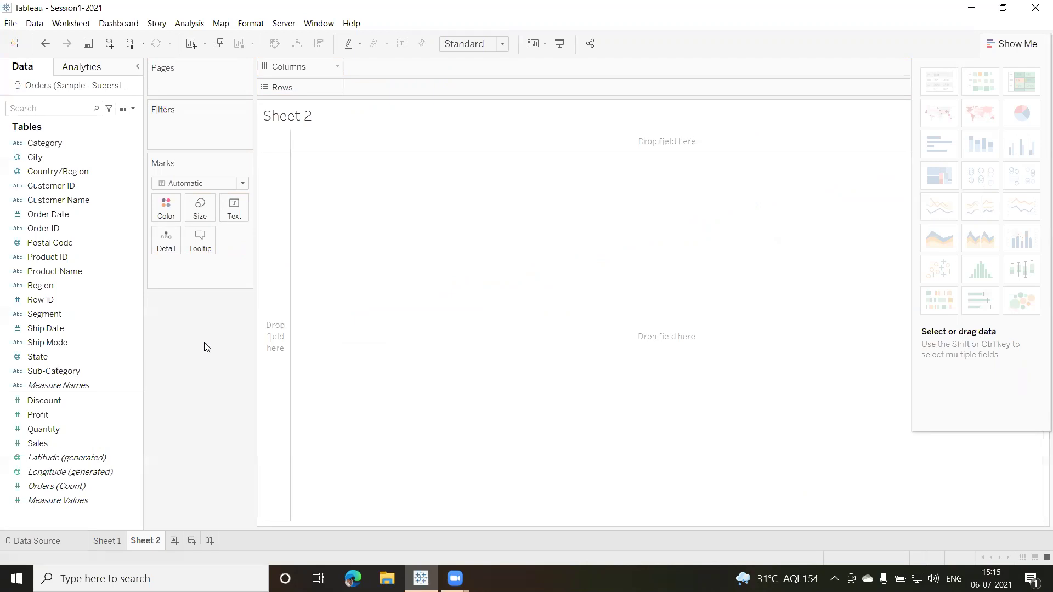
click(54, 273)
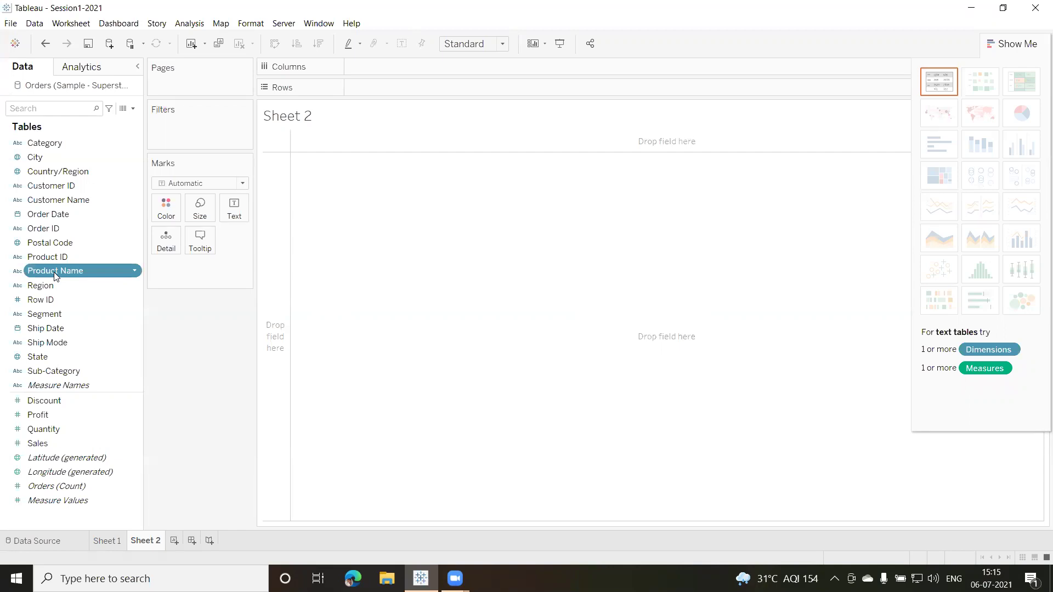
ctrl+click(61, 200)
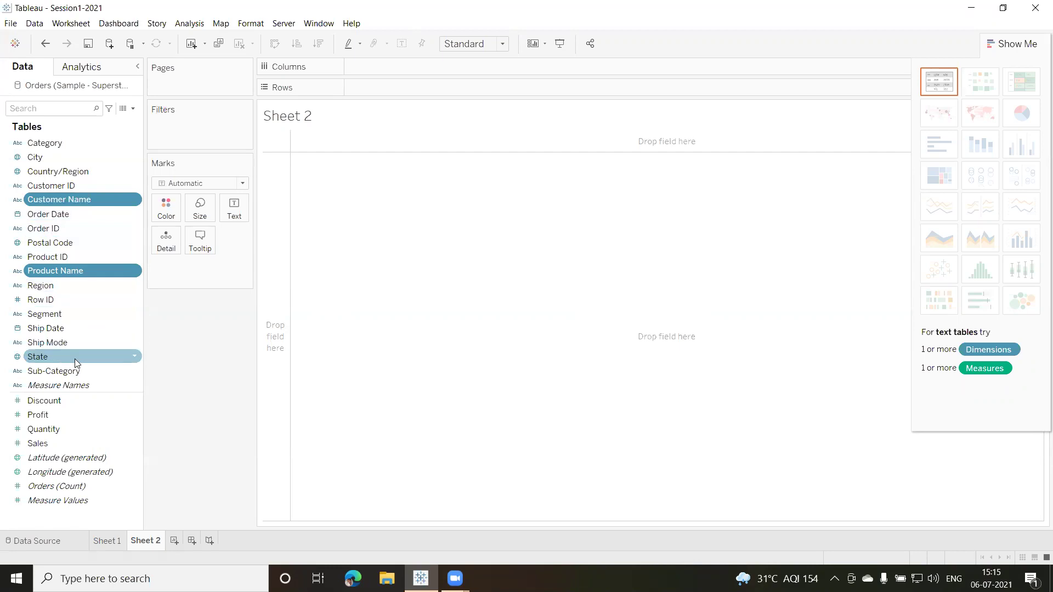
ctrl+click(55, 444)
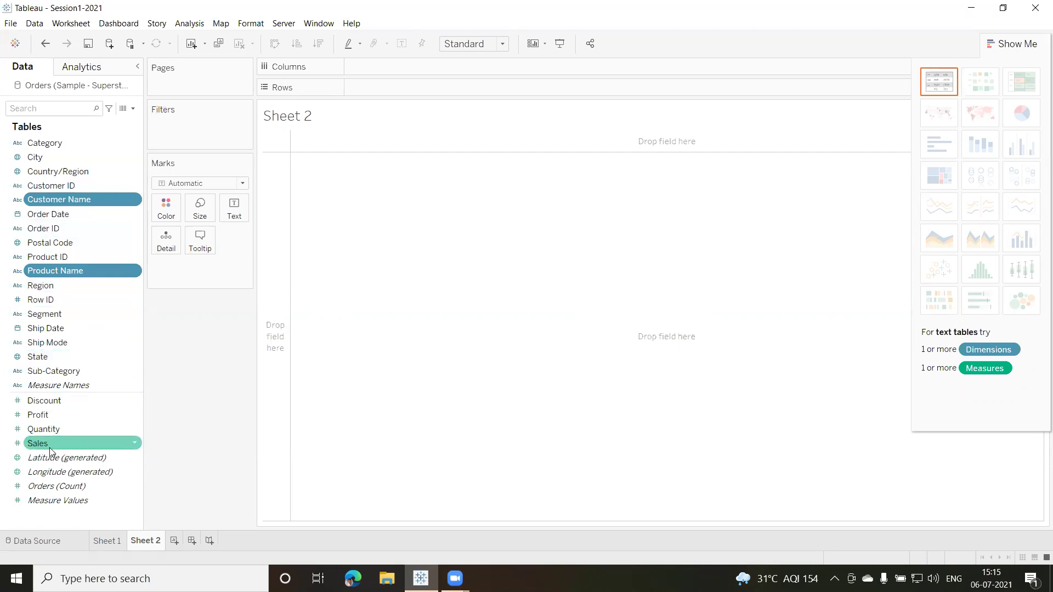
ctrl+click(50, 447)
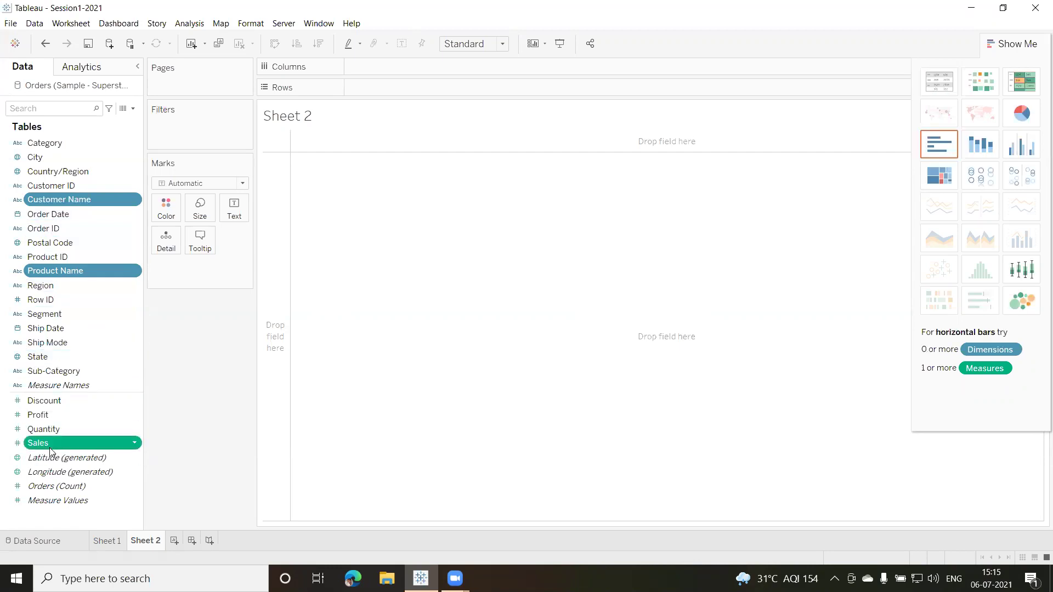
ctrl+click(49, 417)
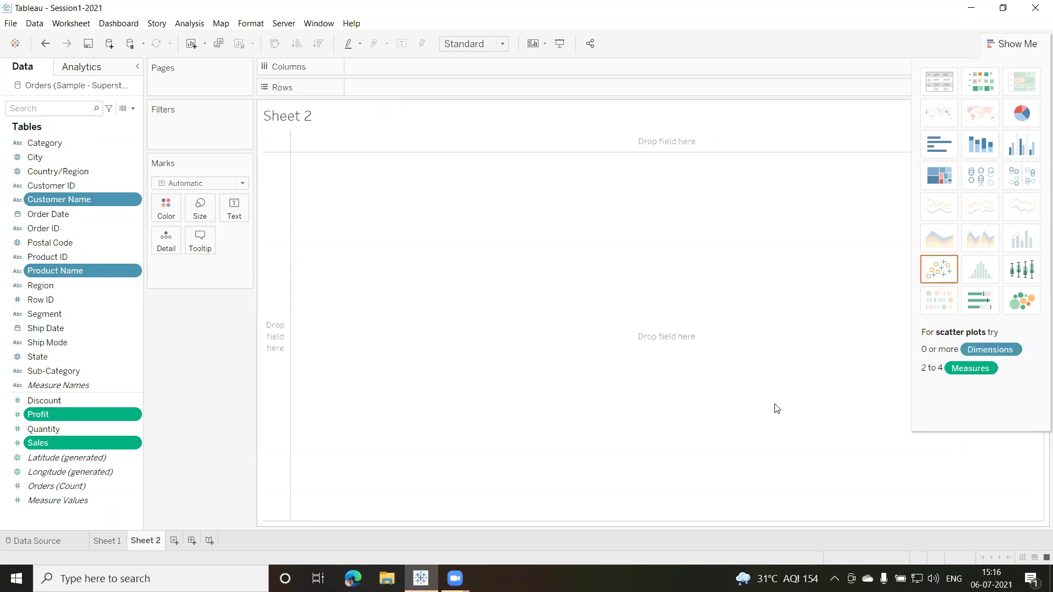
click(942, 270)
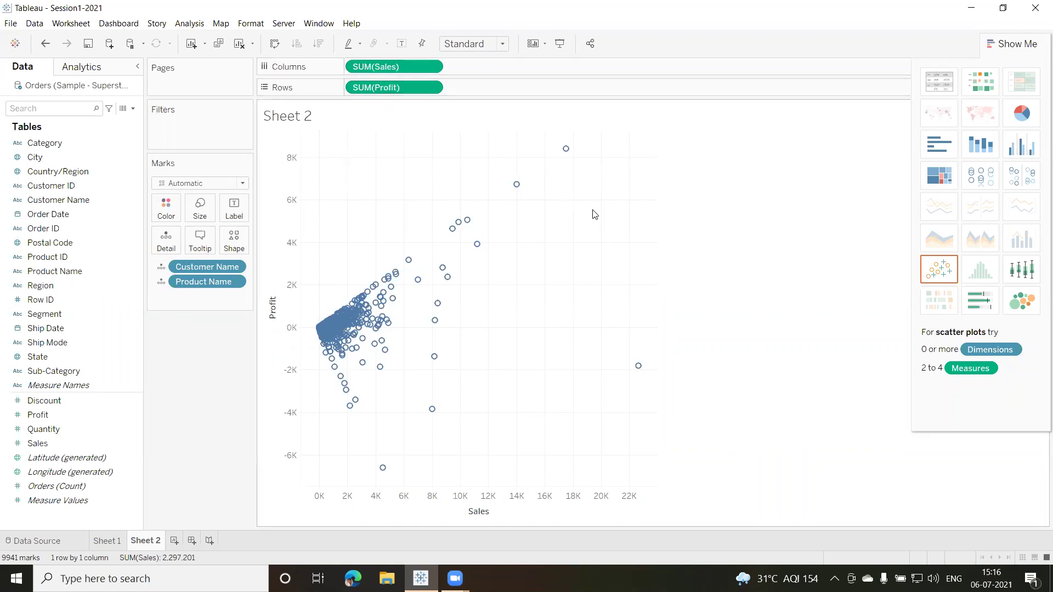
mouse_move(566, 151)
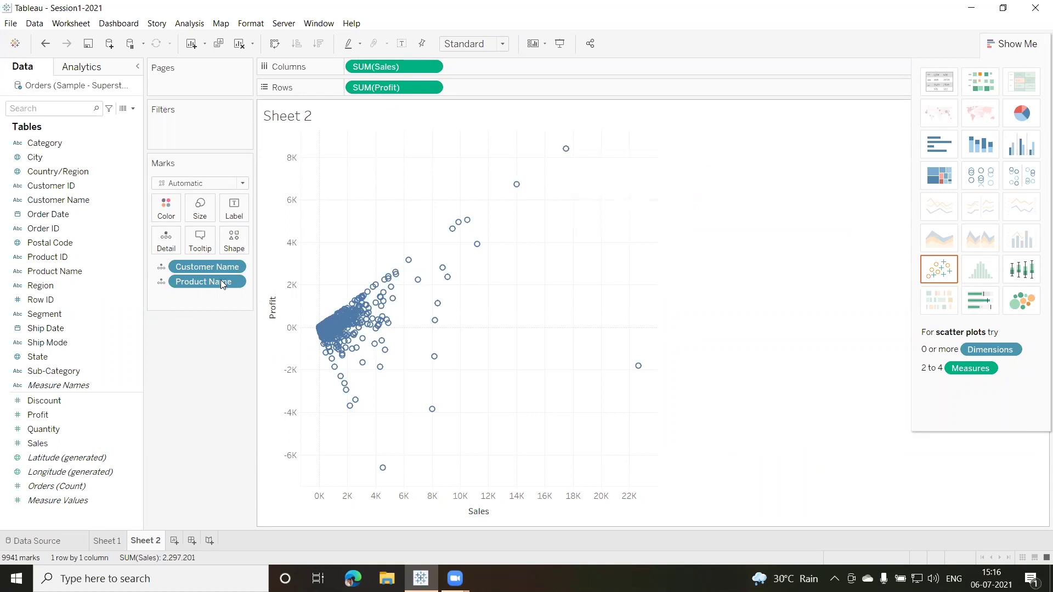
Set the scatter plot's mark shape to the red bug from the Bug Tracking palette.
click(234, 241)
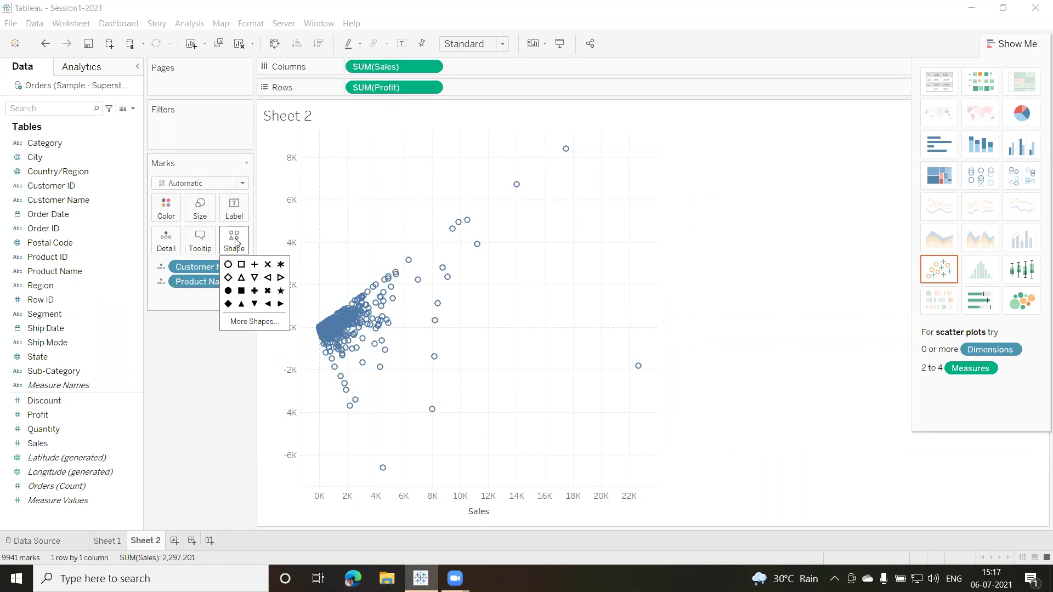
click(229, 292)
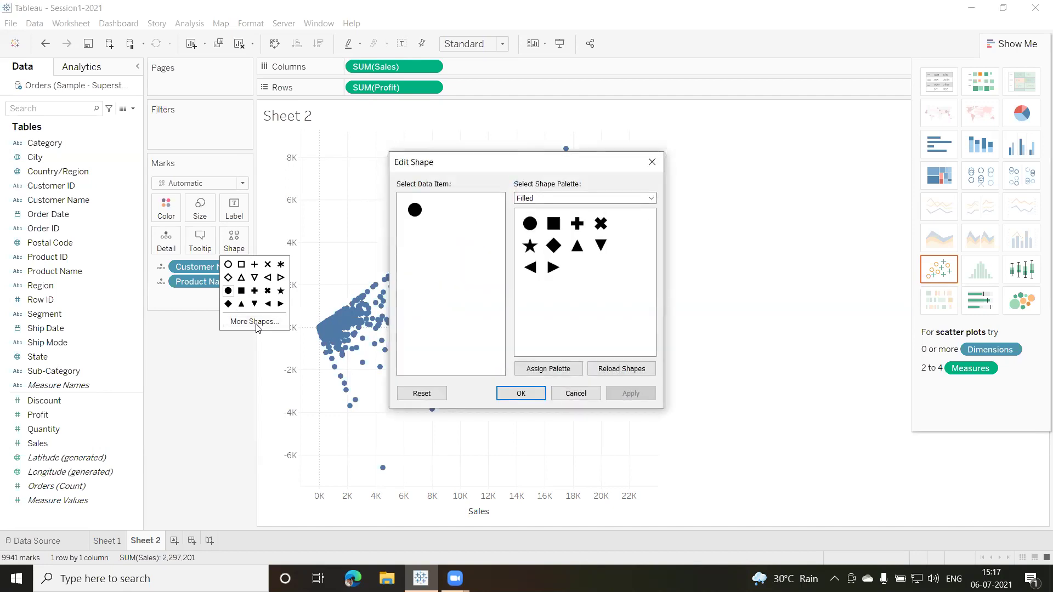
click(650, 198)
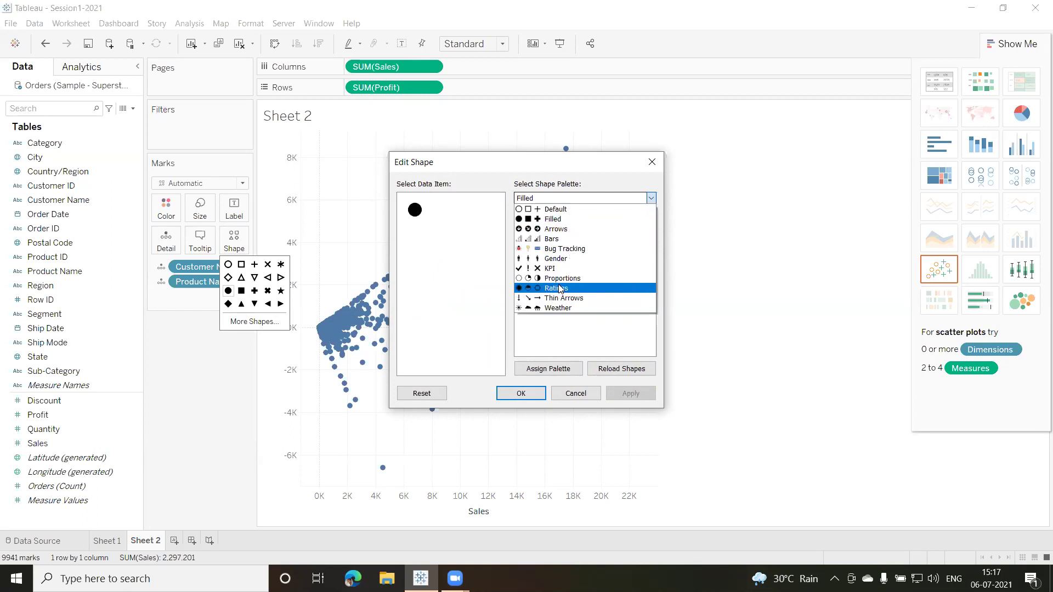
click(565, 250)
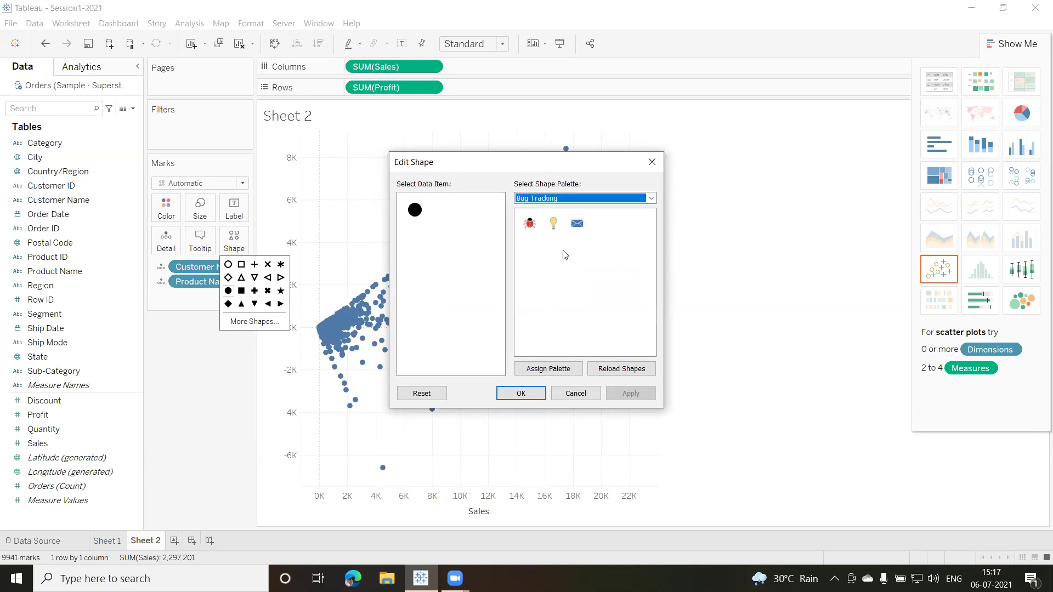
click(529, 223)
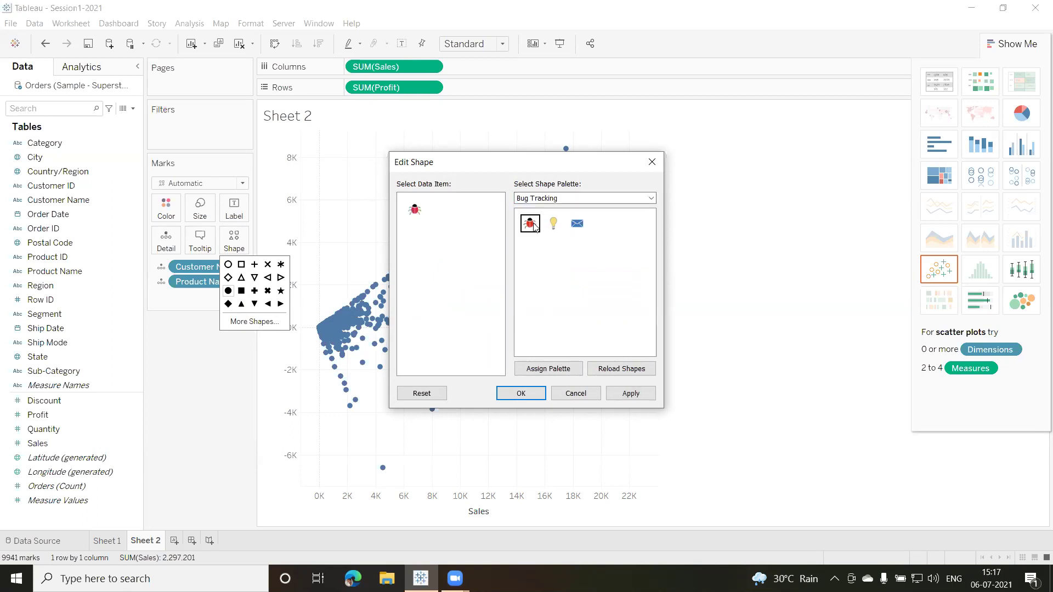
click(634, 392)
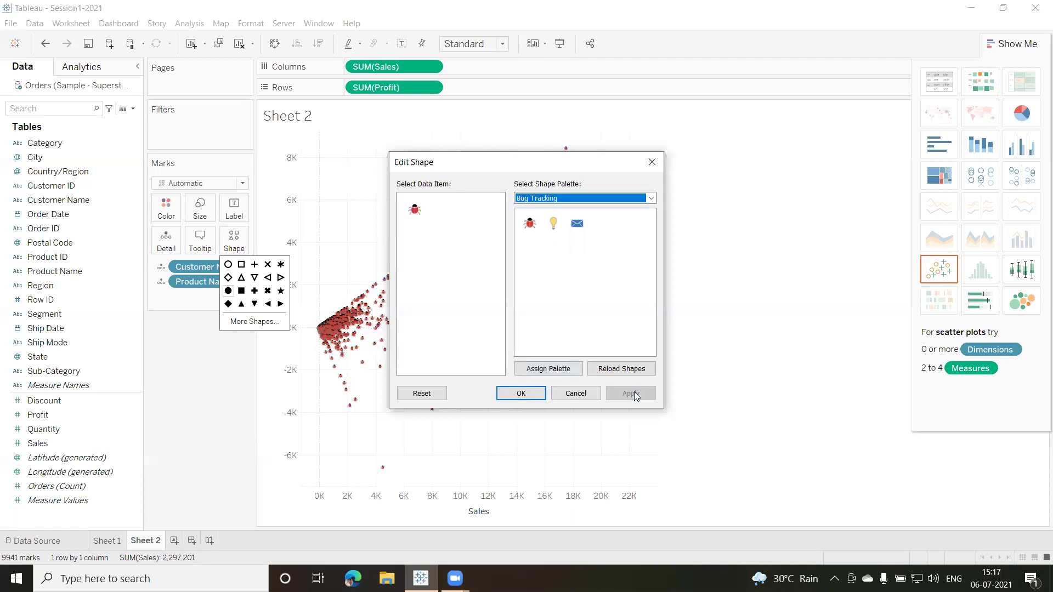
click(532, 397)
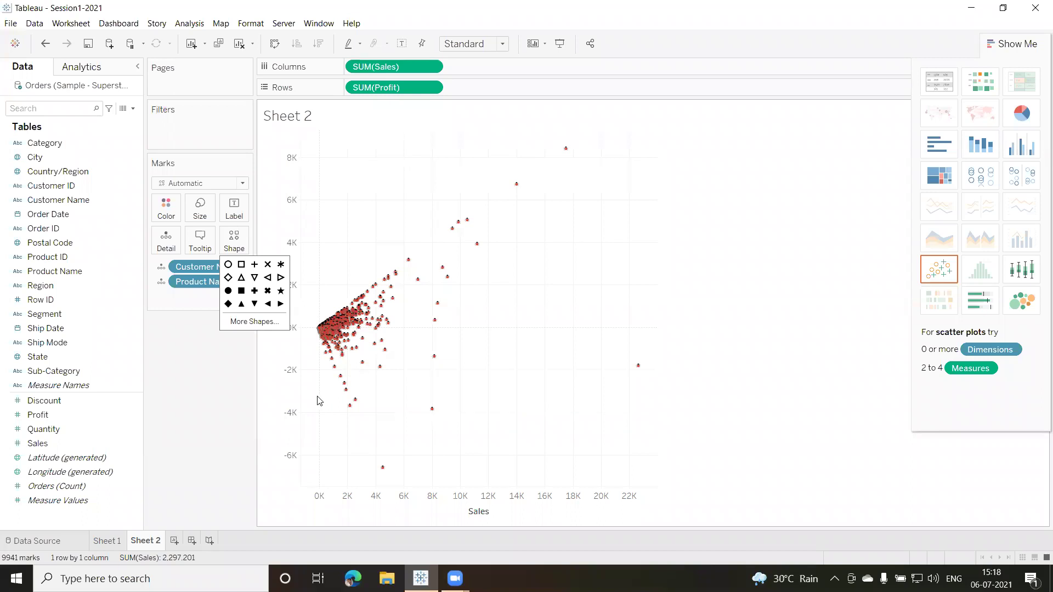
click(225, 396)
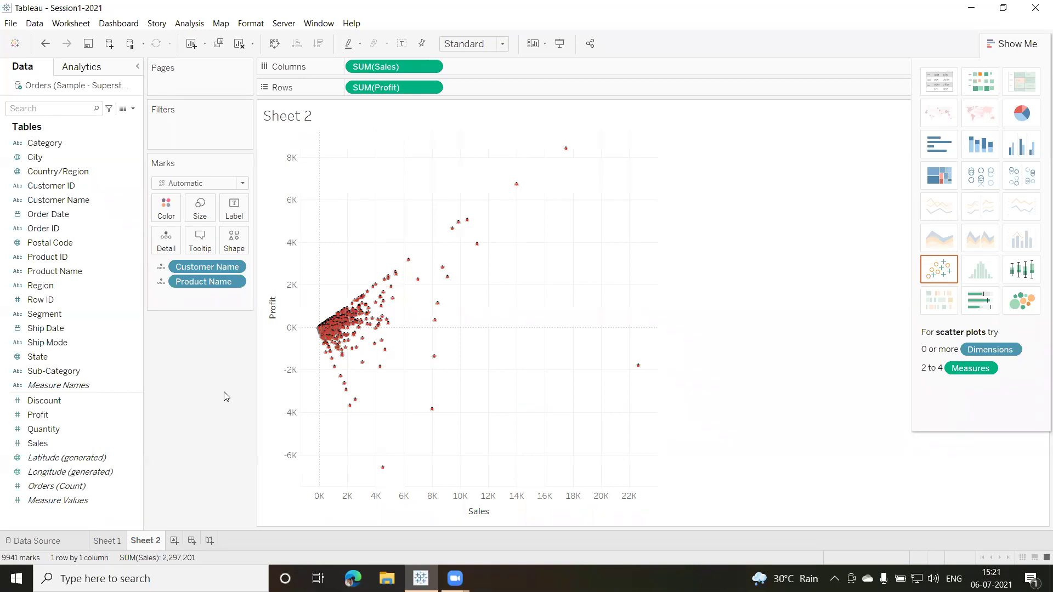
Examine the Orders table in the data source and return to Sheet 2.
click(60, 415)
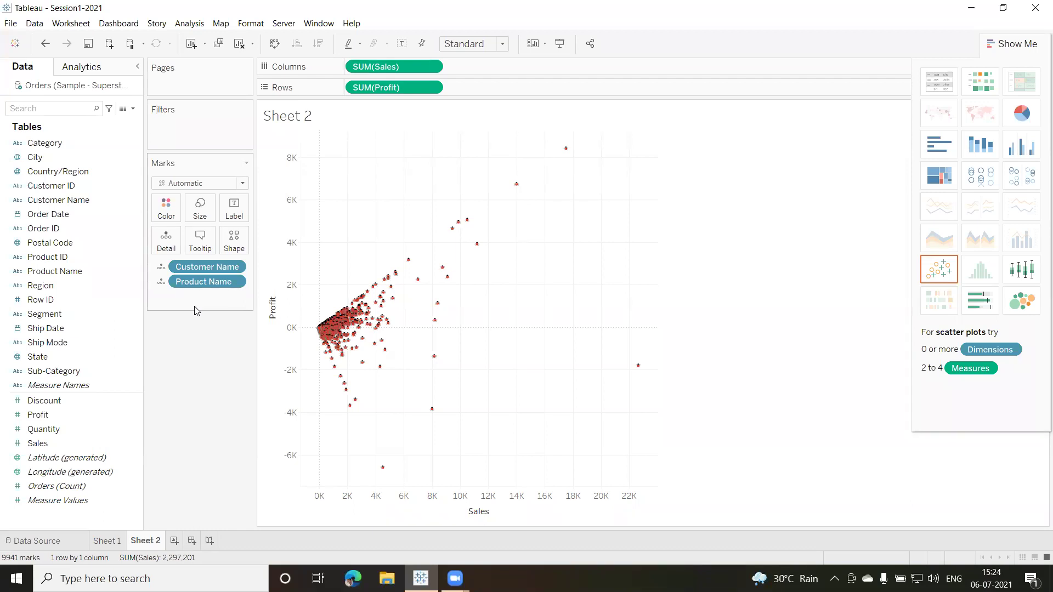
click(38, 541)
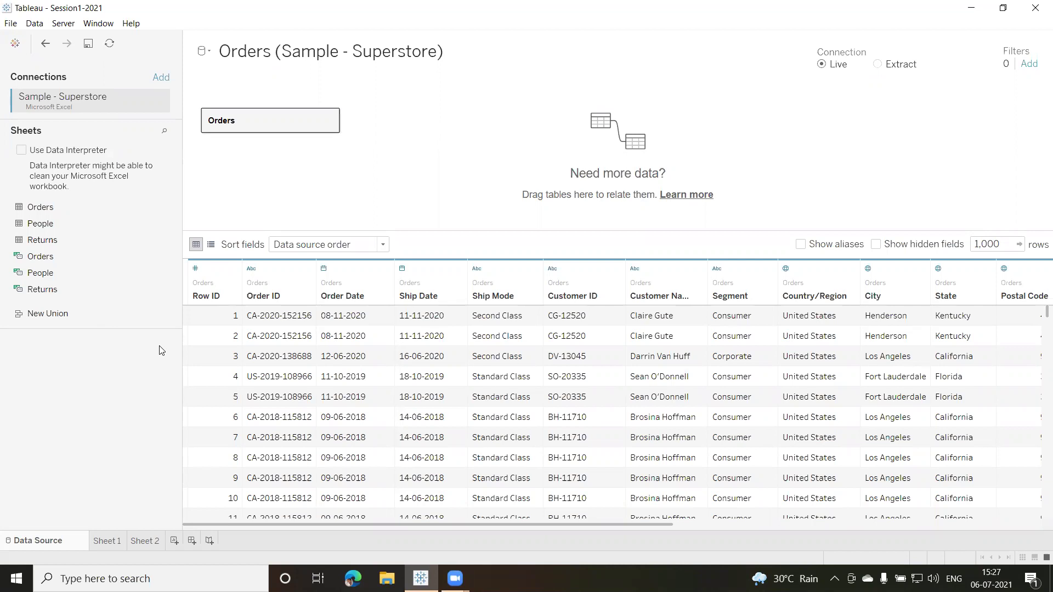
click(146, 540)
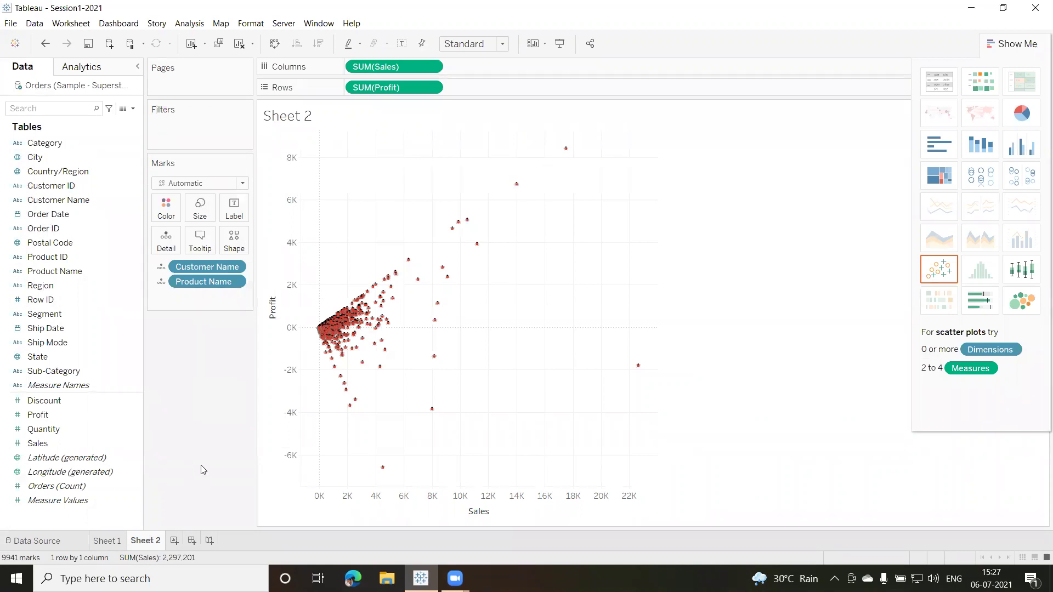
Add a new worksheet and build a horizontal bar chart of Profit by year of Order Date.
click(175, 541)
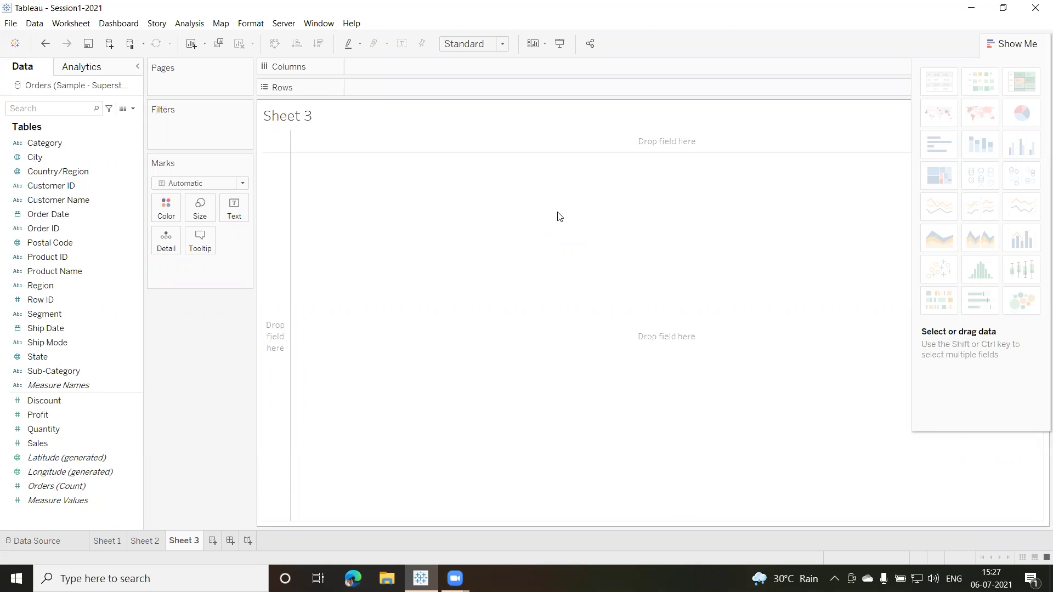
click(108, 211)
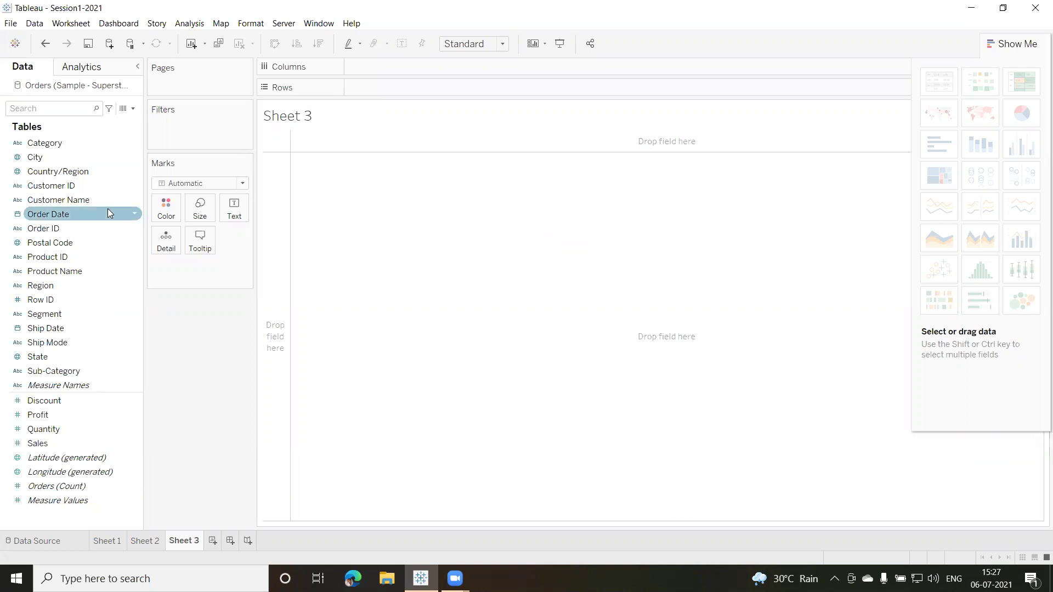
click(50, 218)
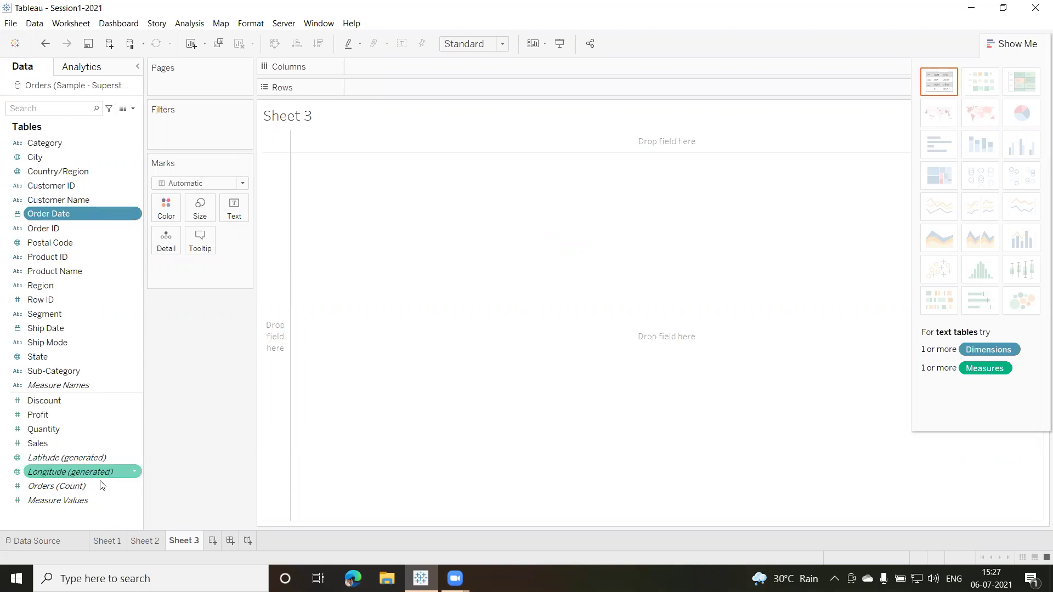
ctrl+click(43, 414)
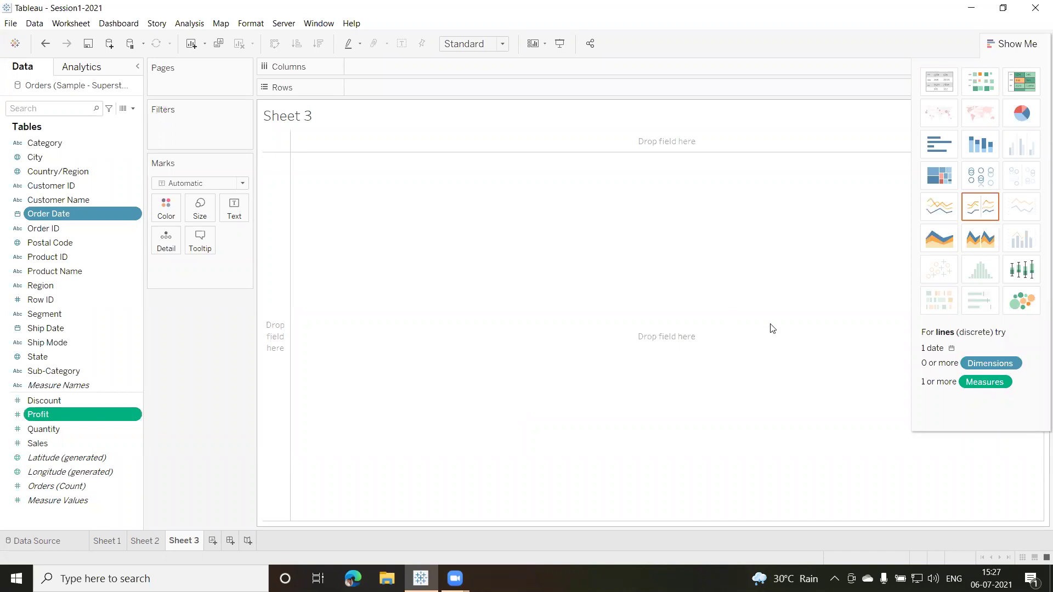
click(942, 147)
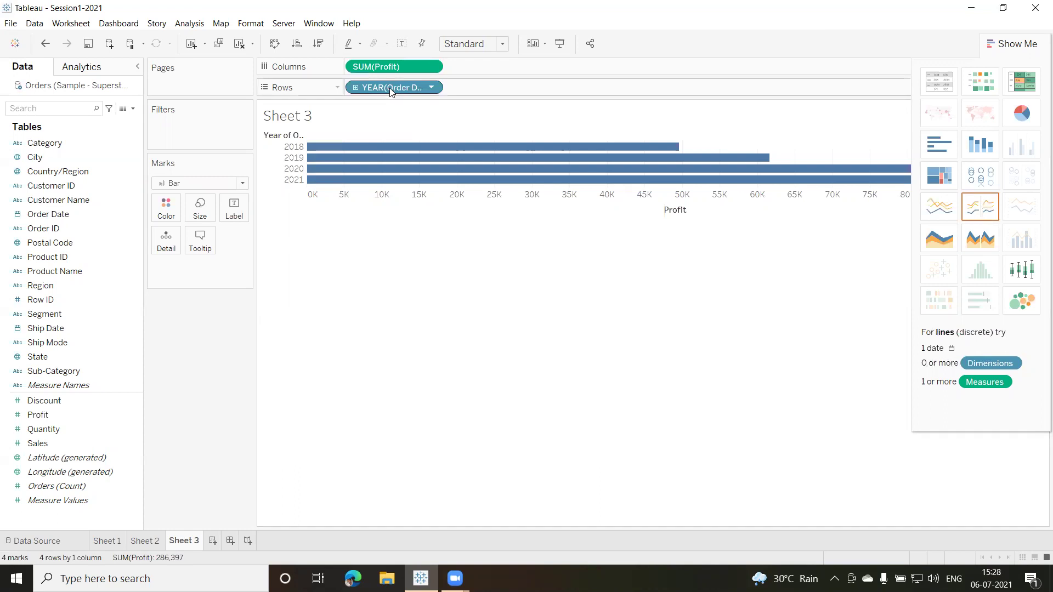
Turn the bars vertical by placing the Order Date year on columns and Profit on rows.
drag(389, 87, 372, 69)
drag(452, 67, 380, 90)
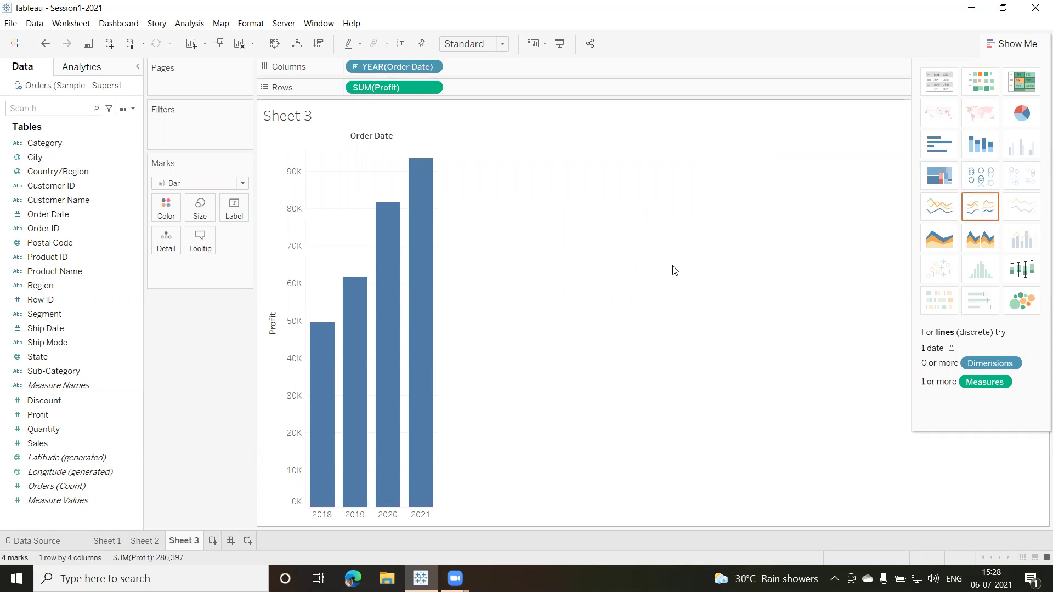
right_click(426, 212)
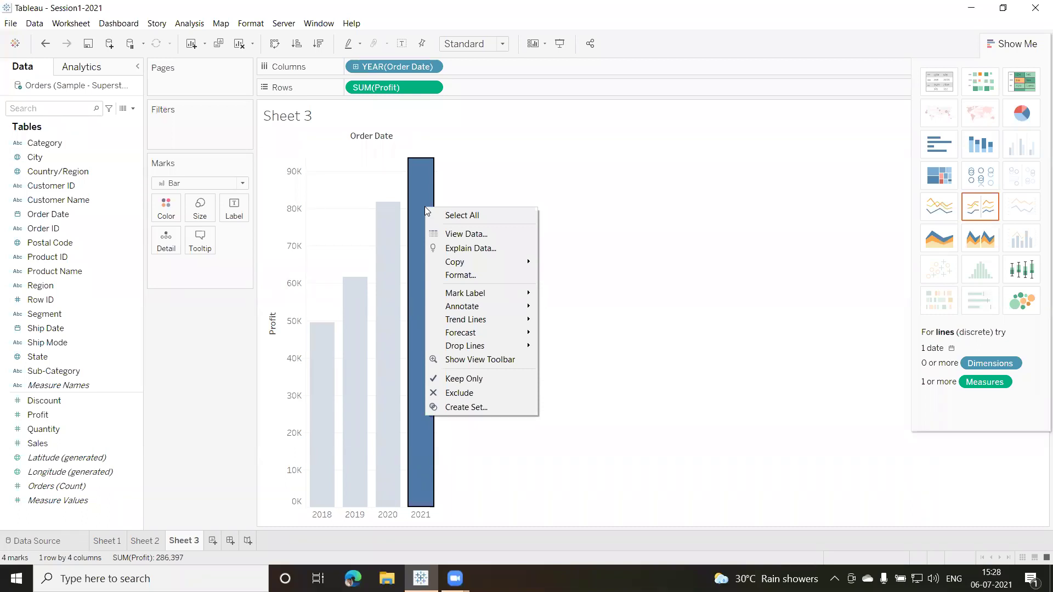
click(468, 69)
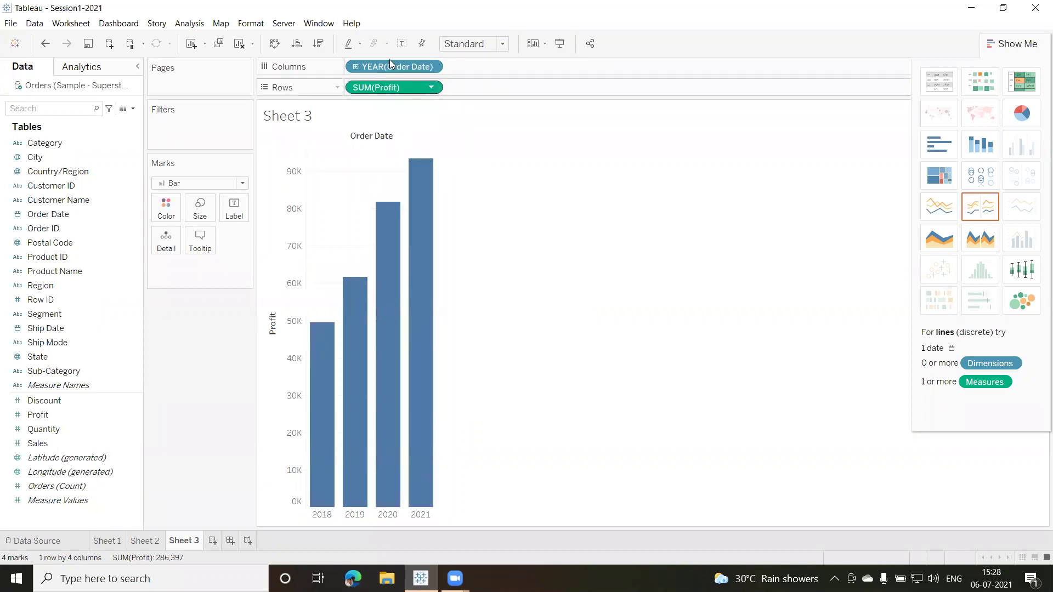
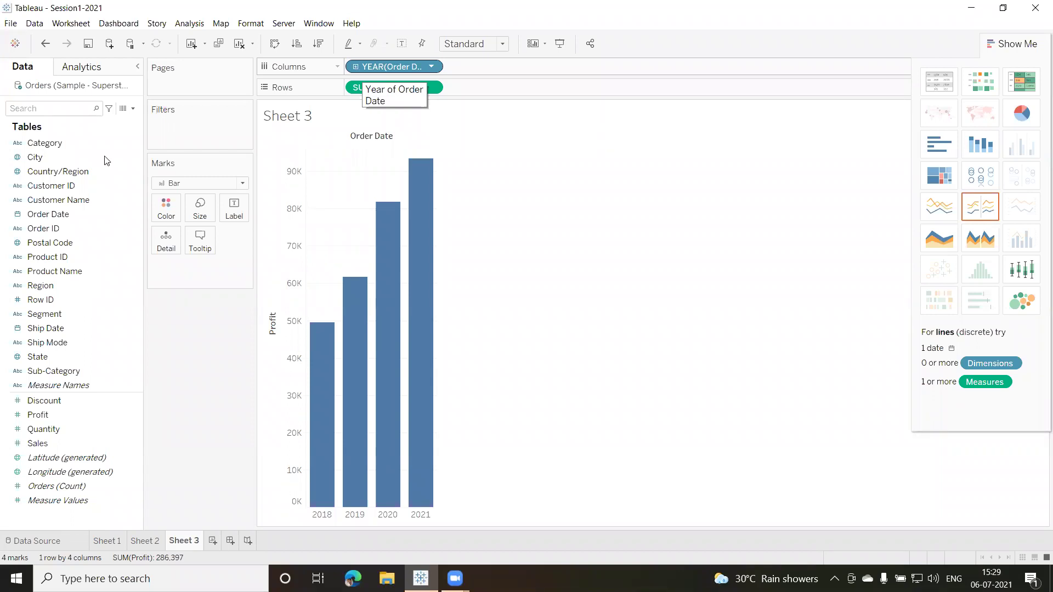
drag(61, 216, 416, 65)
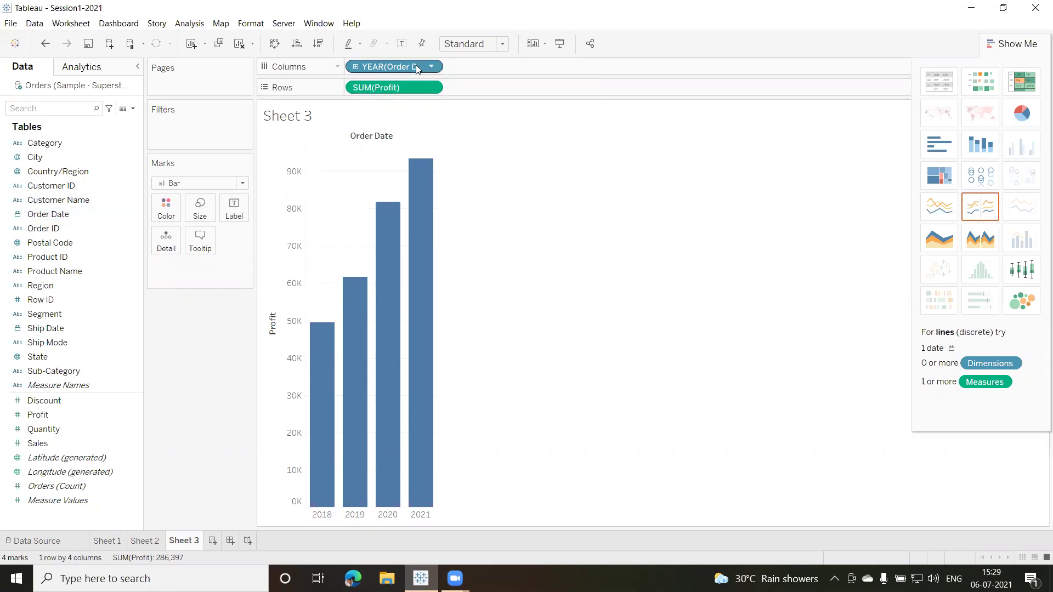
Drill Order Date down through quarter and month to day, and roll it back up to quarter level.
click(356, 67)
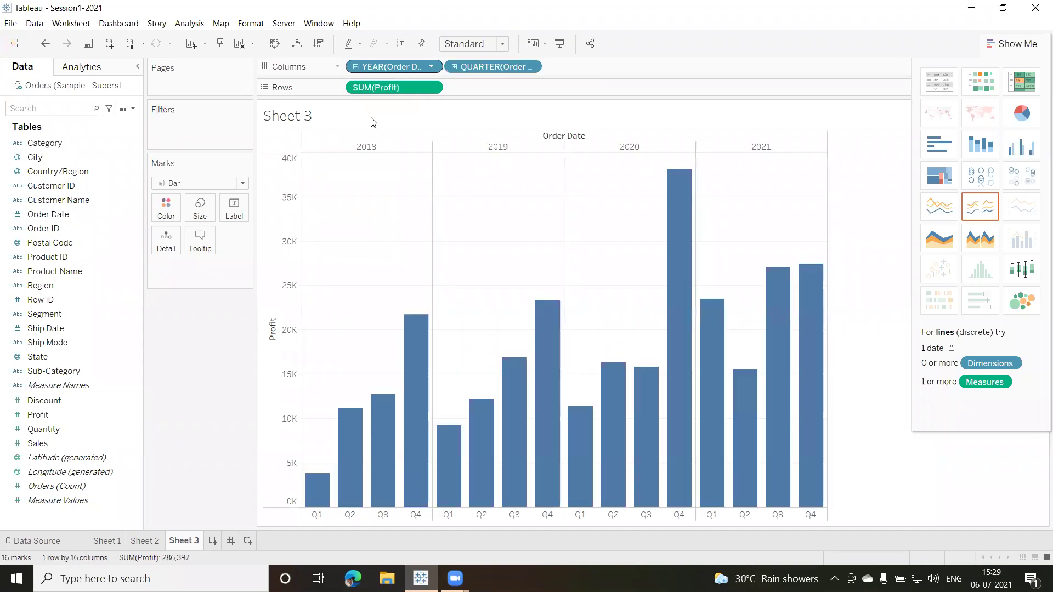
click(453, 67)
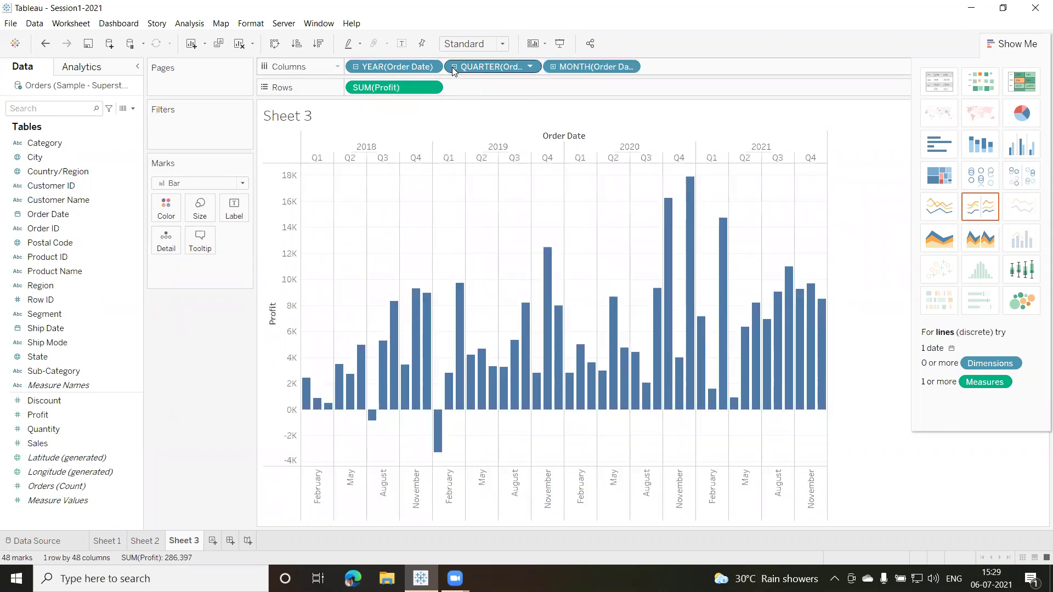
click(553, 67)
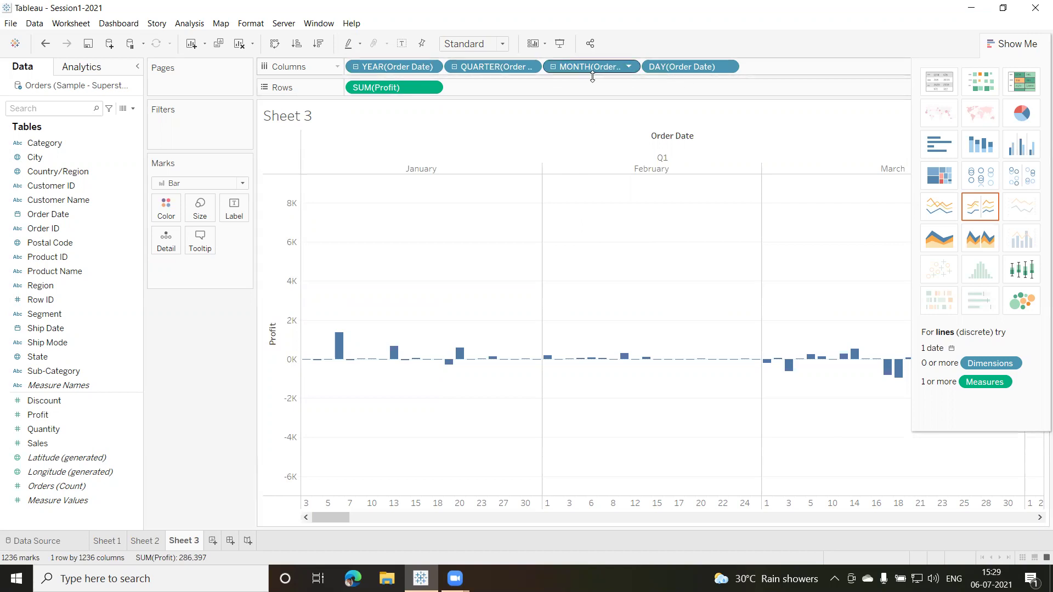
click(552, 66)
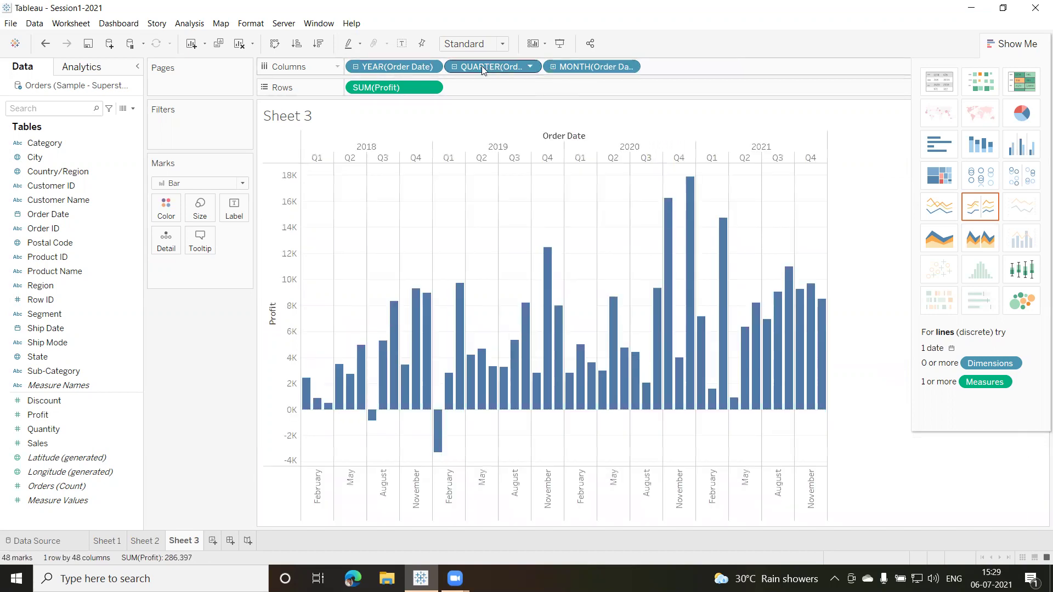
click(454, 66)
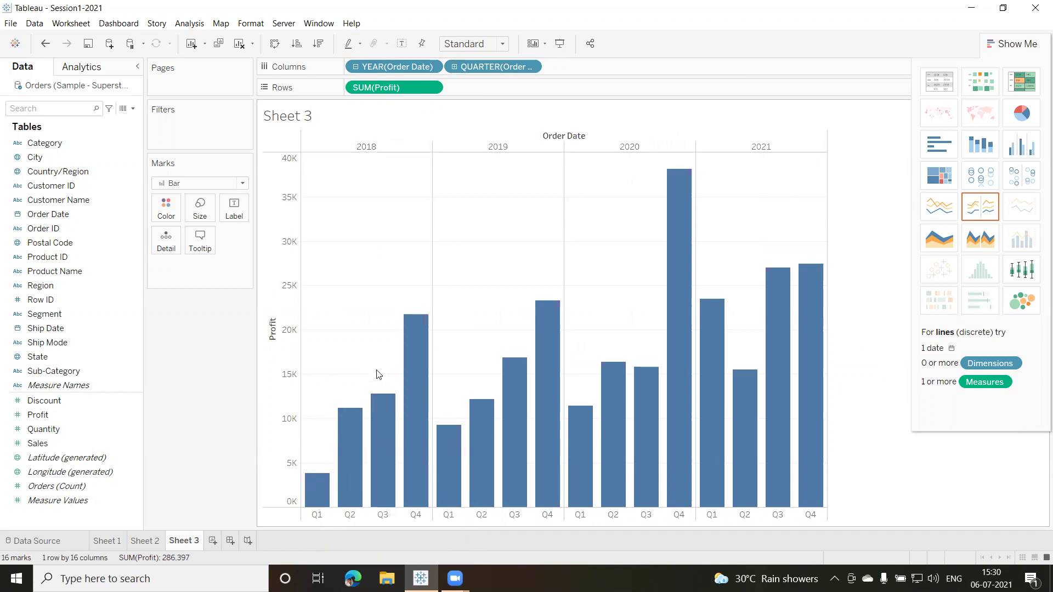
mouse_move(318, 493)
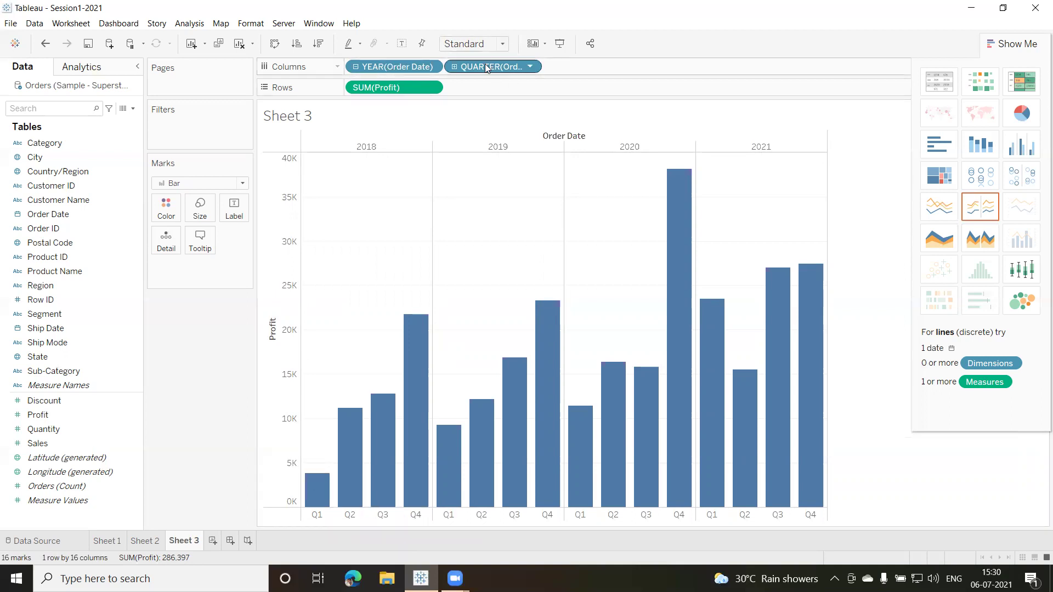
Remove the year, drill the quarters down to months, and remove the quarter so only months remain on columns.
drag(399, 68, 202, 352)
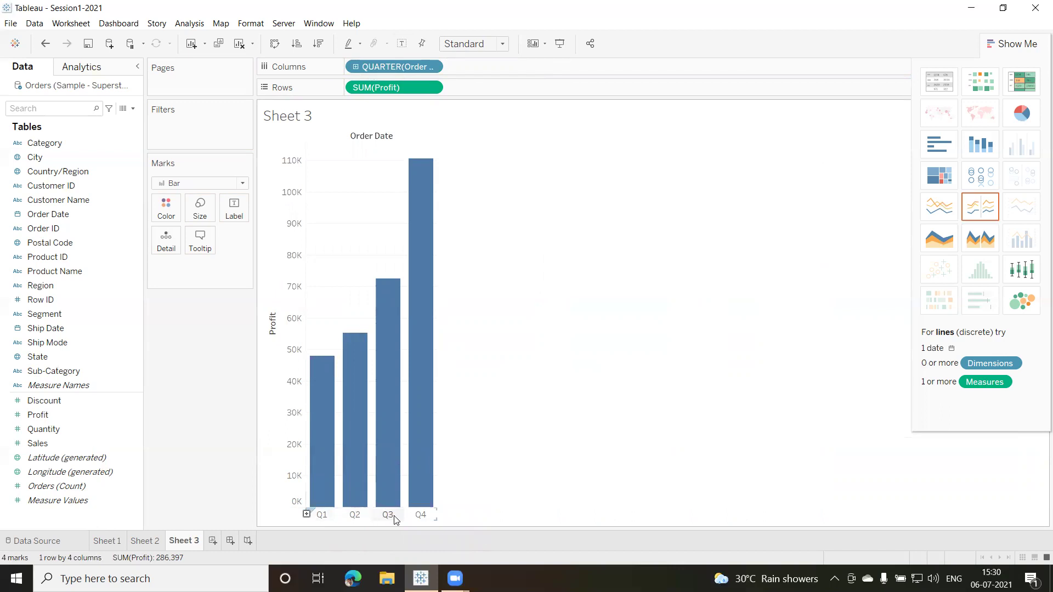
mouse_move(318, 434)
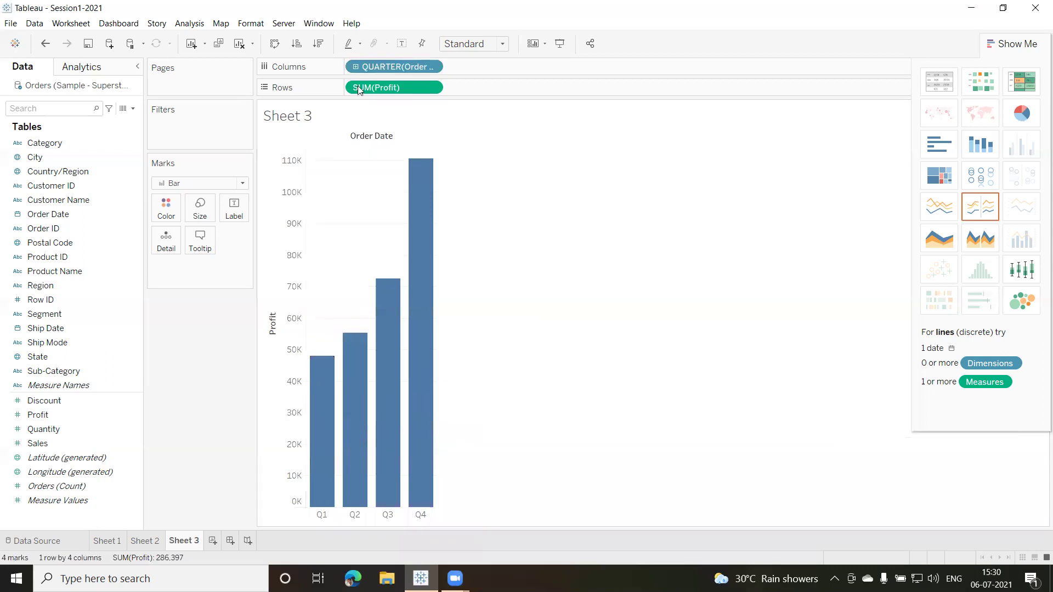
click(355, 66)
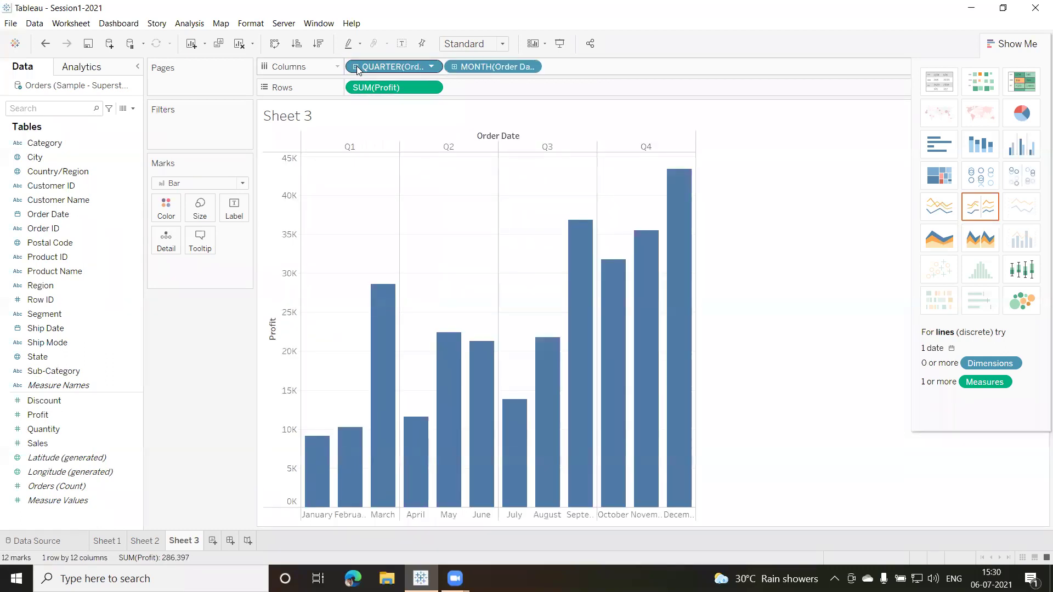
mouse_move(376, 462)
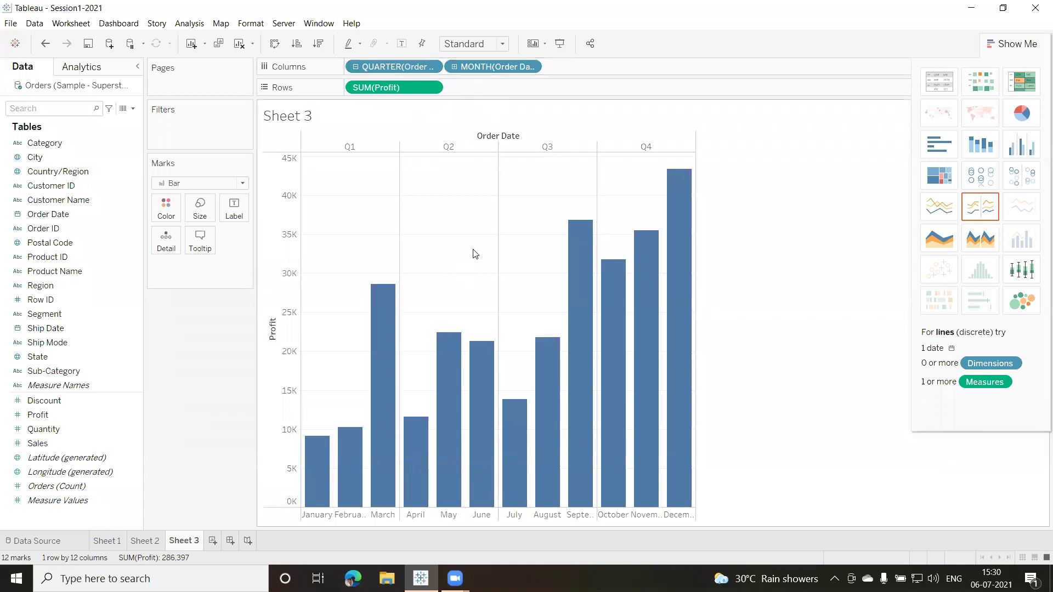
drag(412, 65, 206, 350)
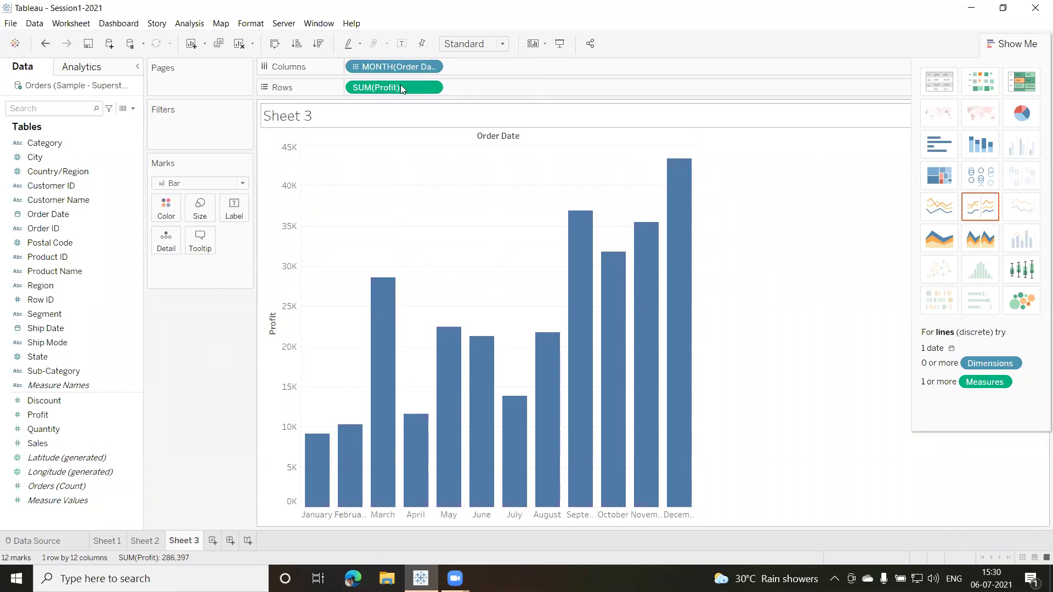
Replace the monthly profit chart with a vertical bar chart, with Category on columns and Sales on rows.
drag(386, 86, 196, 362)
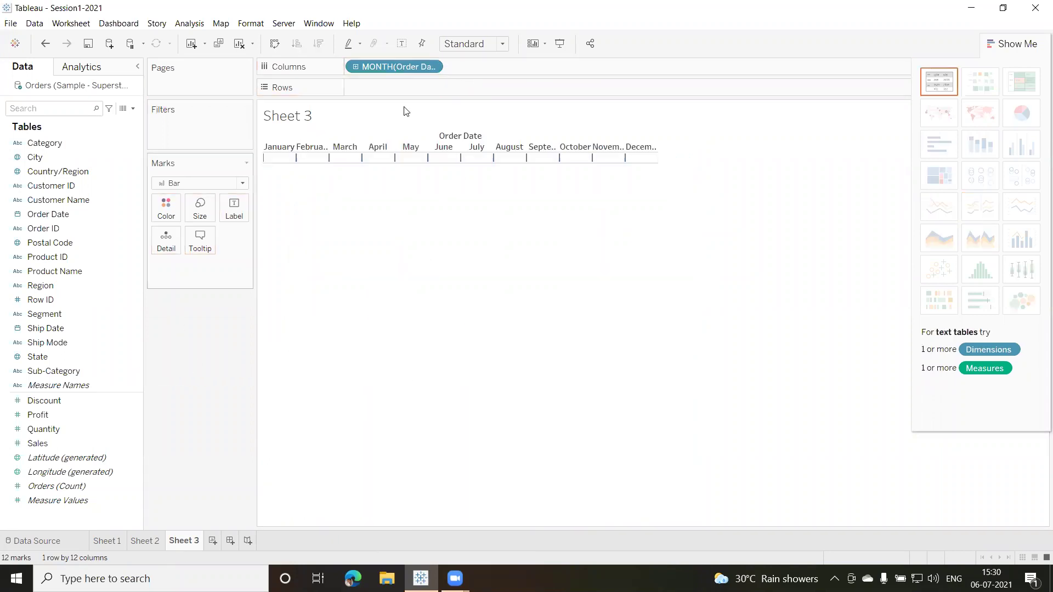
drag(380, 64, 193, 347)
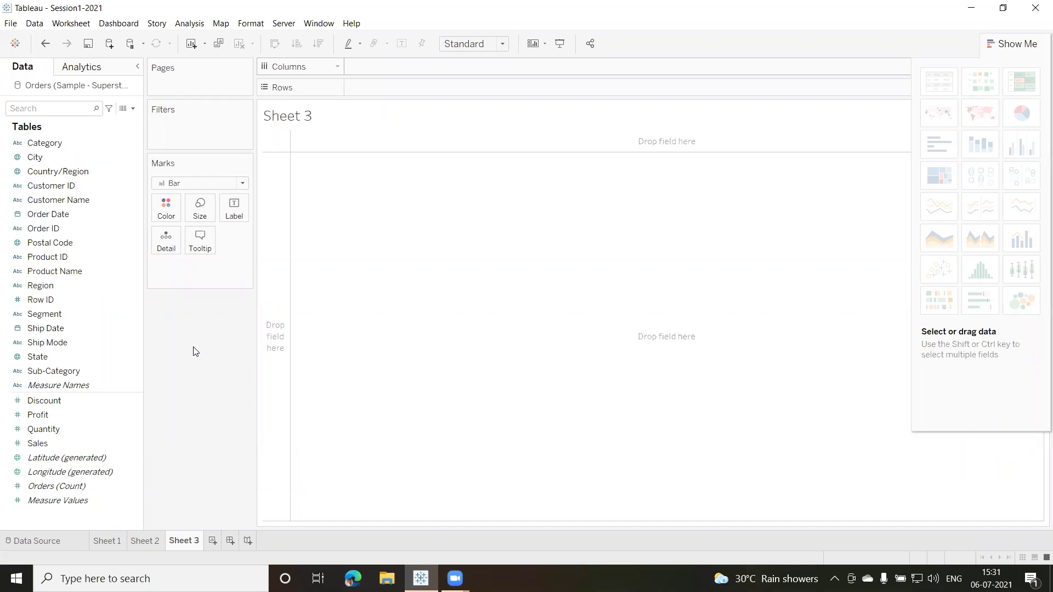
click(48, 146)
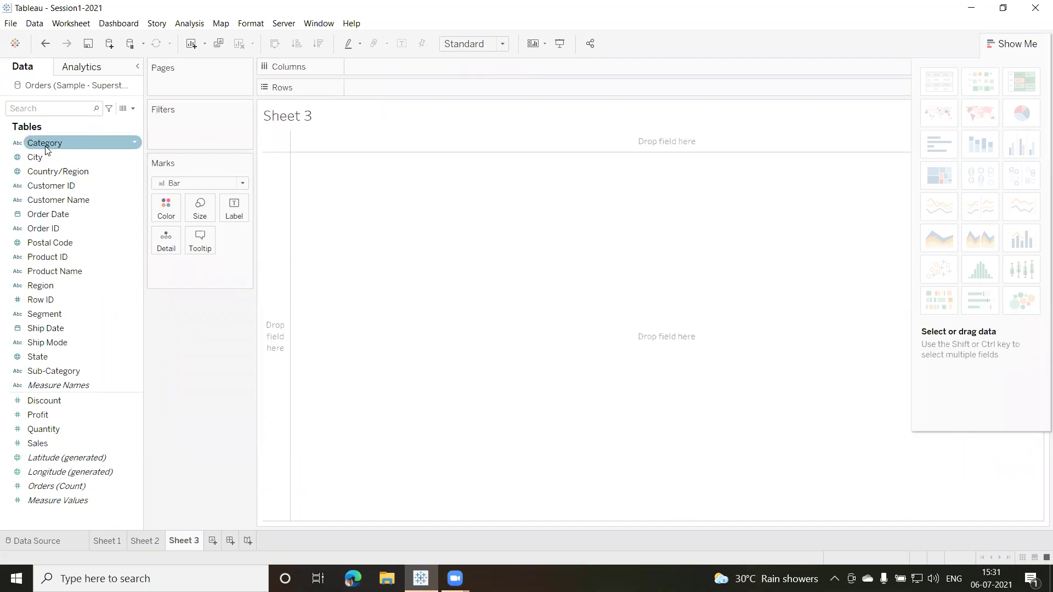
click(47, 149)
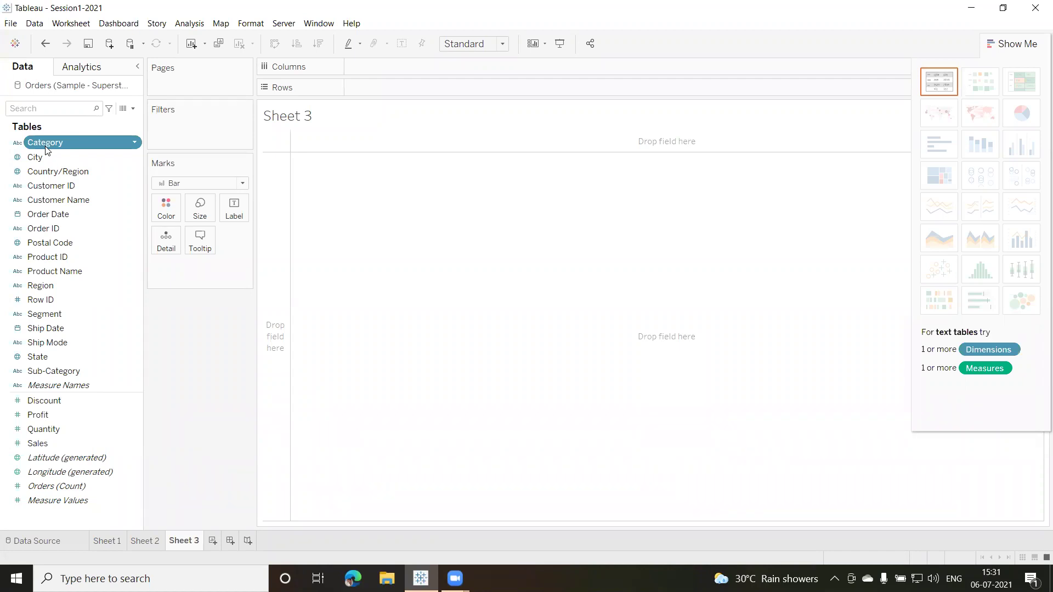
ctrl+click(44, 444)
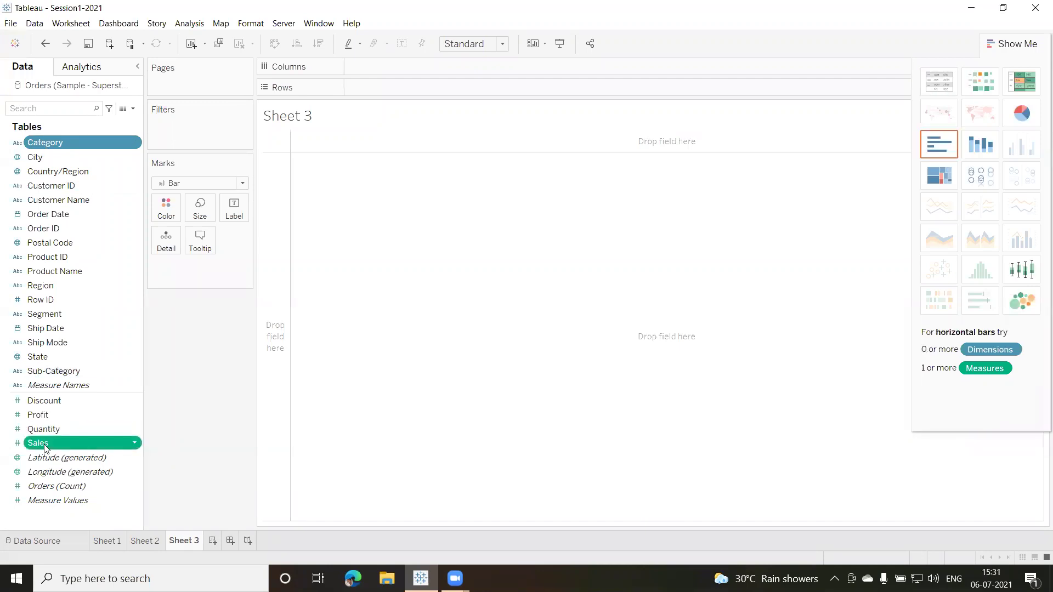
click(945, 146)
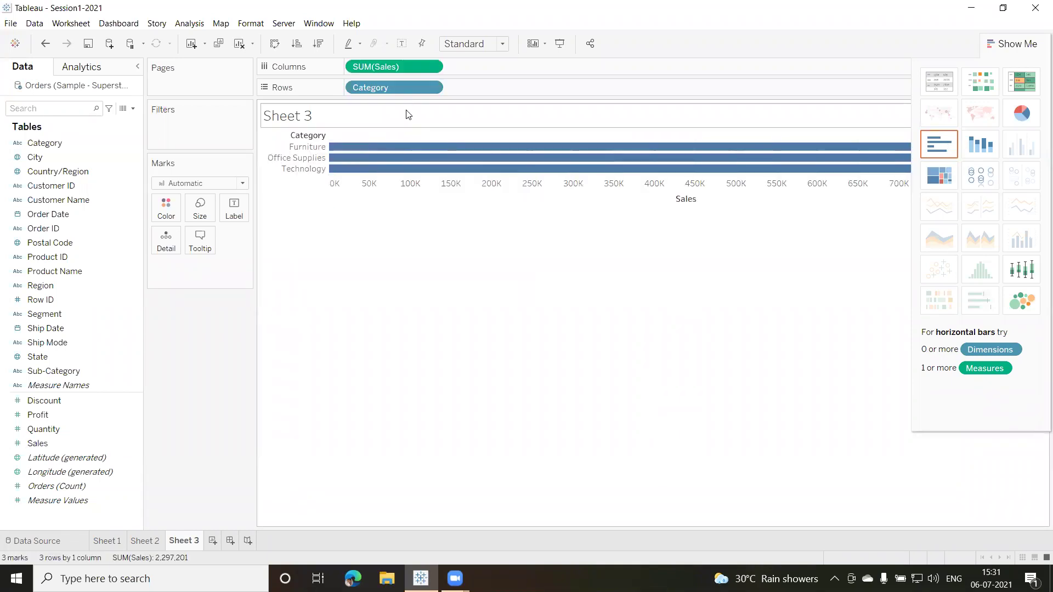
drag(394, 85, 557, 66)
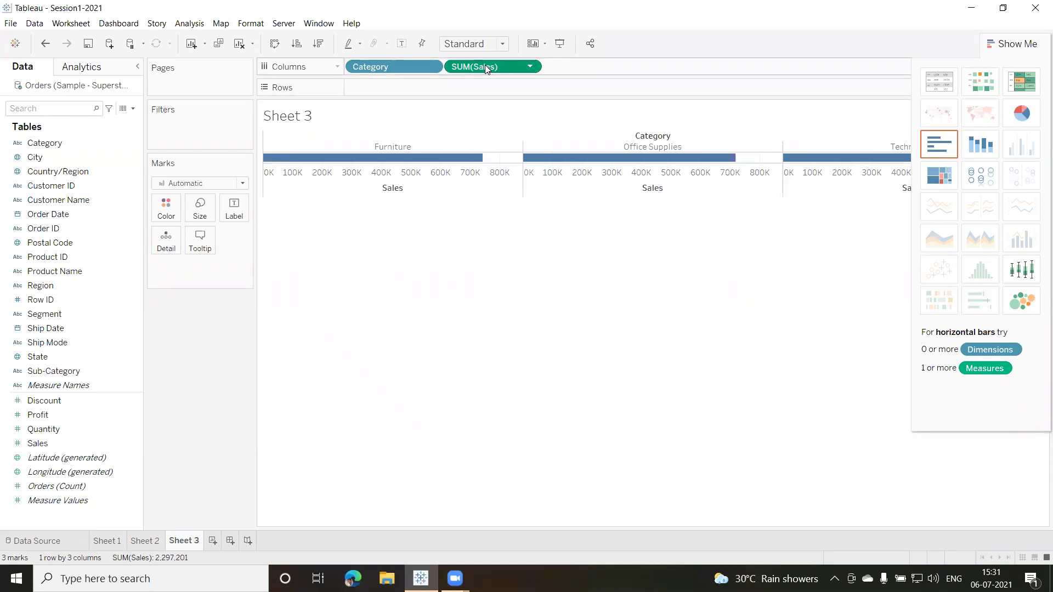
drag(485, 65, 434, 89)
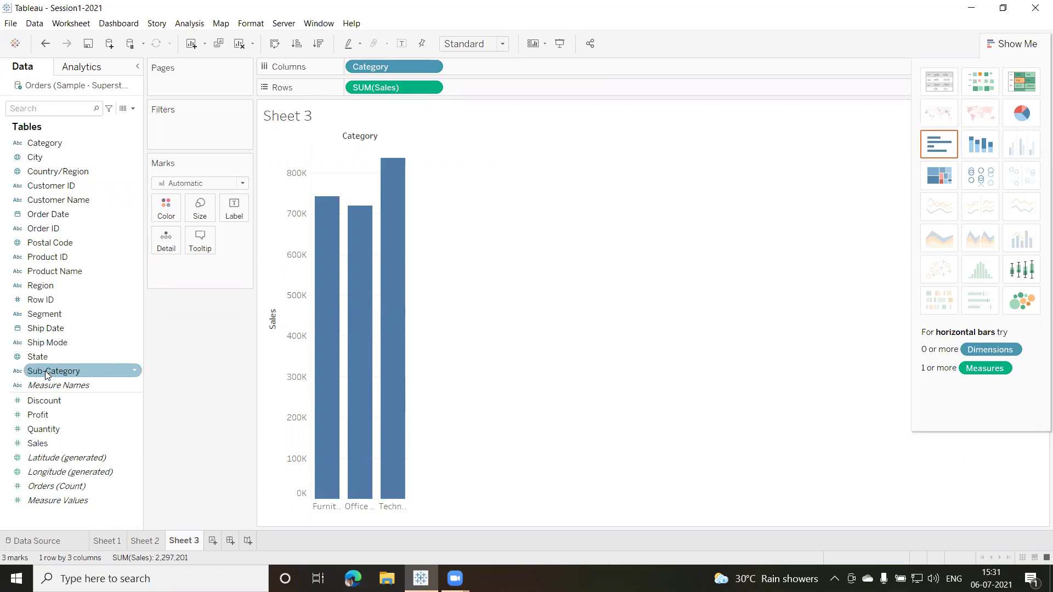
Create a hierarchy named Products from Category and Sub-Category, and expand Category in the chart to show sub-categories.
drag(46, 371, 56, 148)
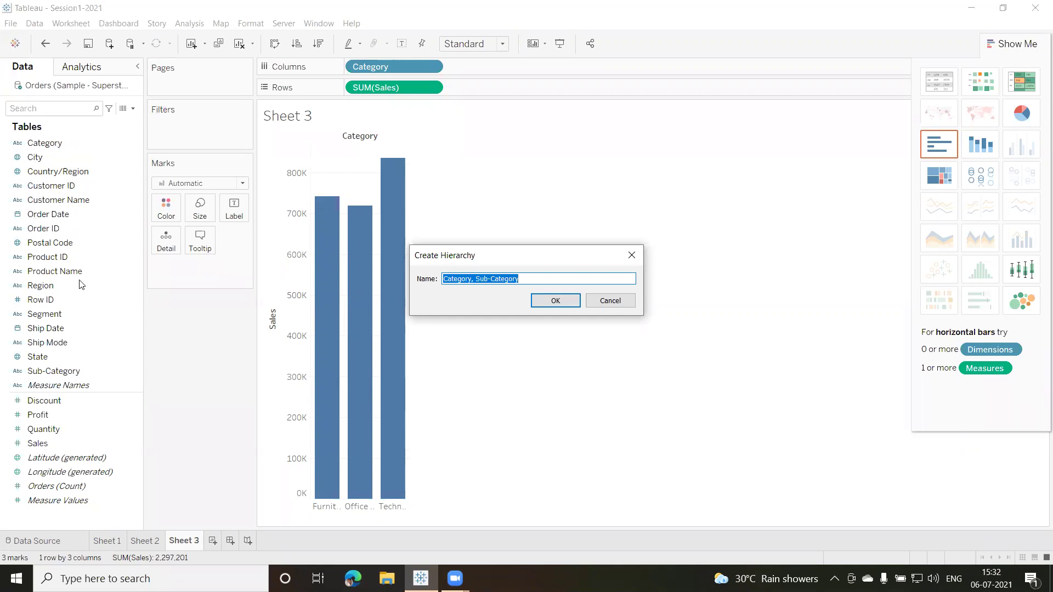
text(Products)
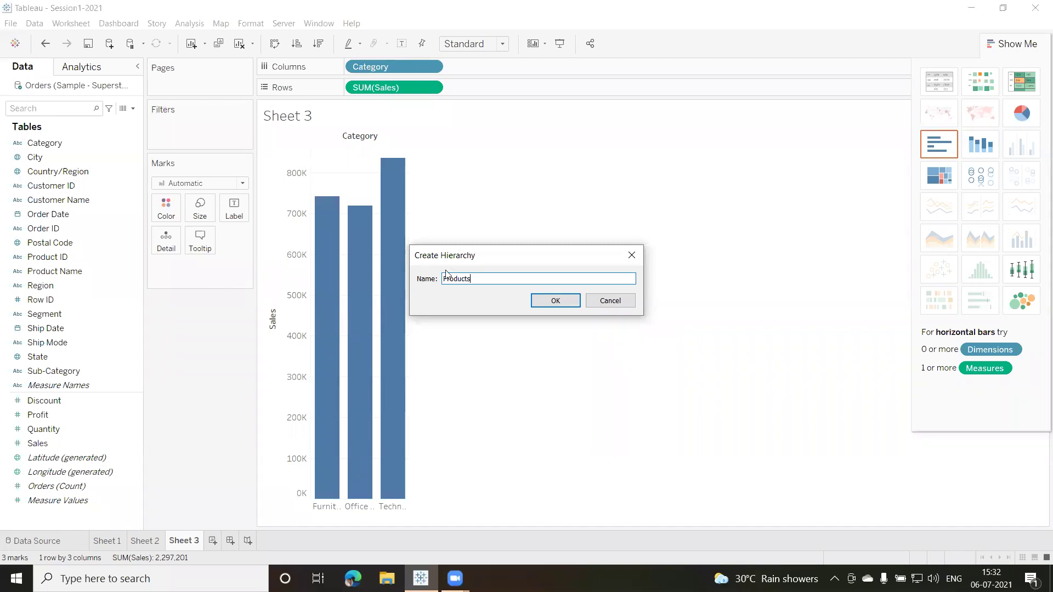
click(567, 304)
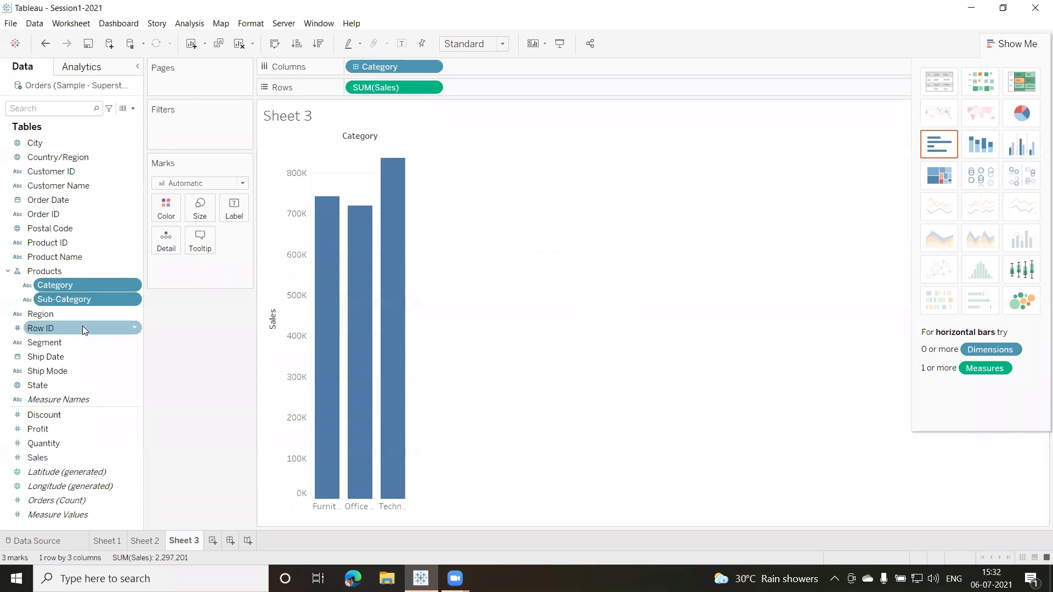
click(356, 67)
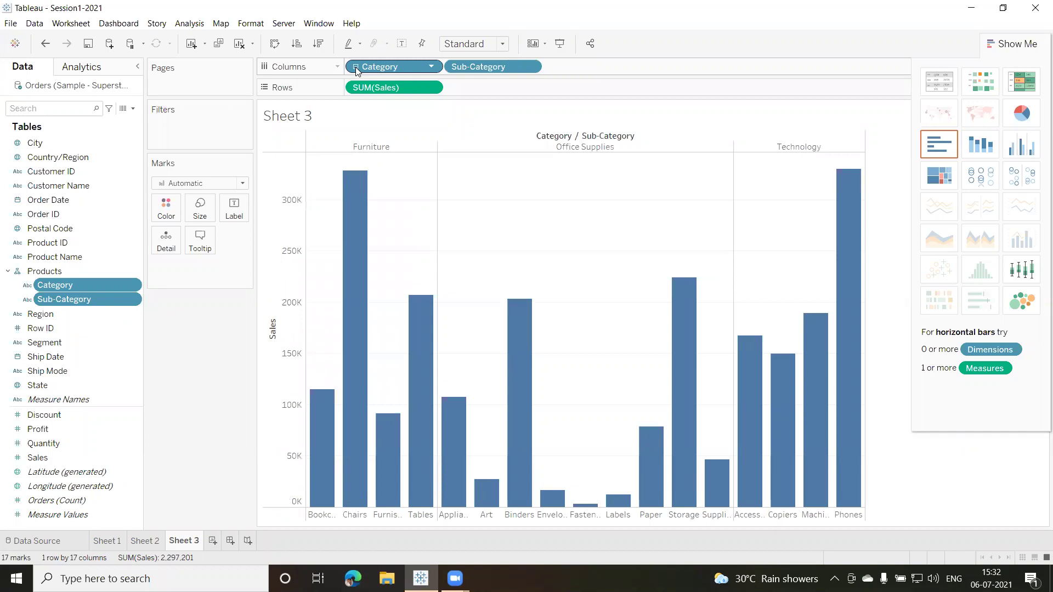
Replace Category and Sub-Category on columns with the Products hierarchy, keeping Sales on rows.
drag(356, 70, 216, 333)
drag(391, 66, 216, 346)
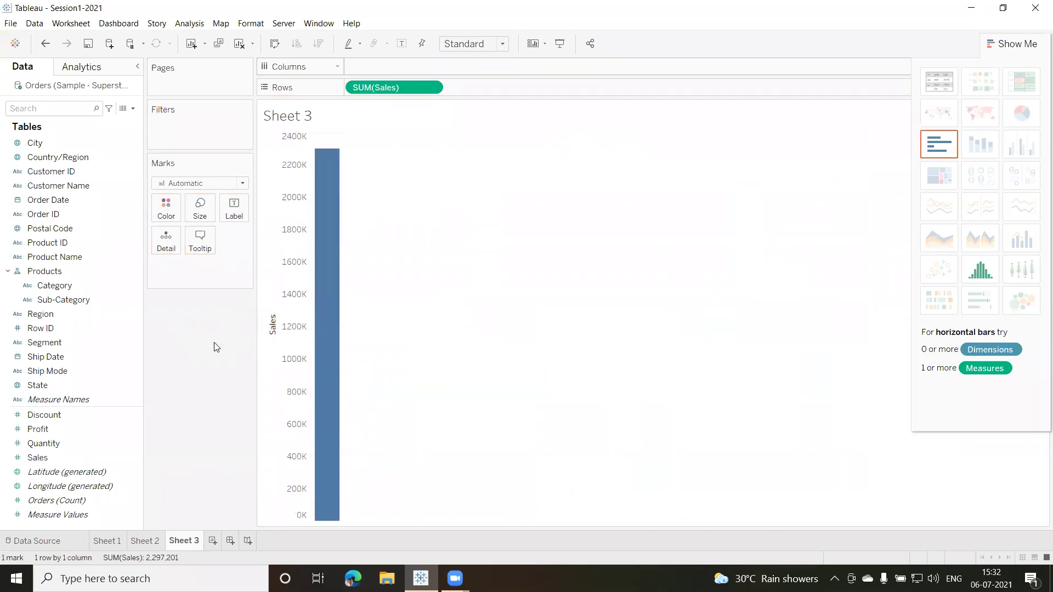
click(40, 270)
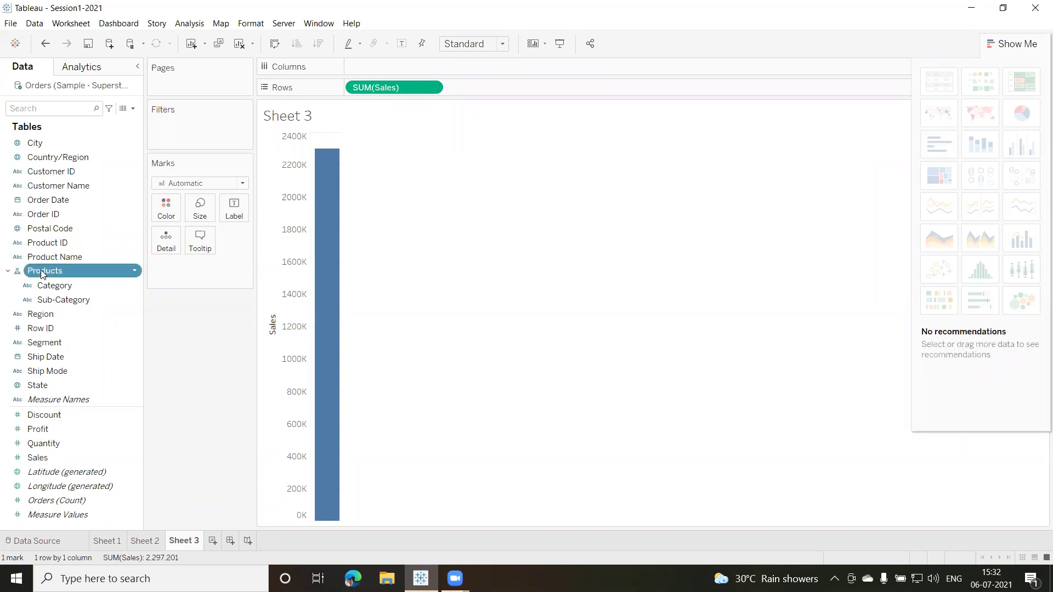
click(40, 270)
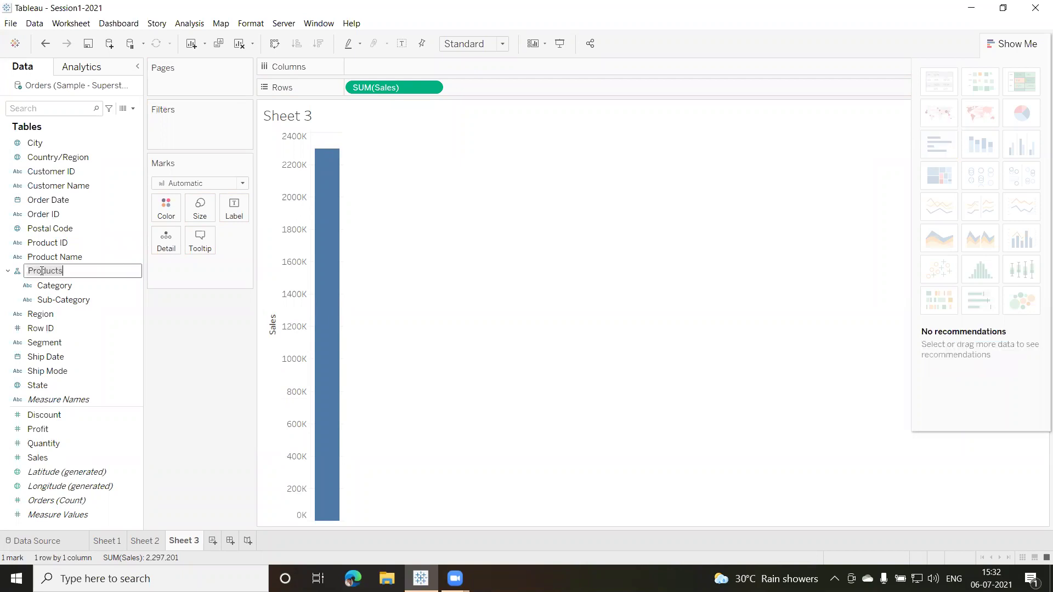
click(199, 358)
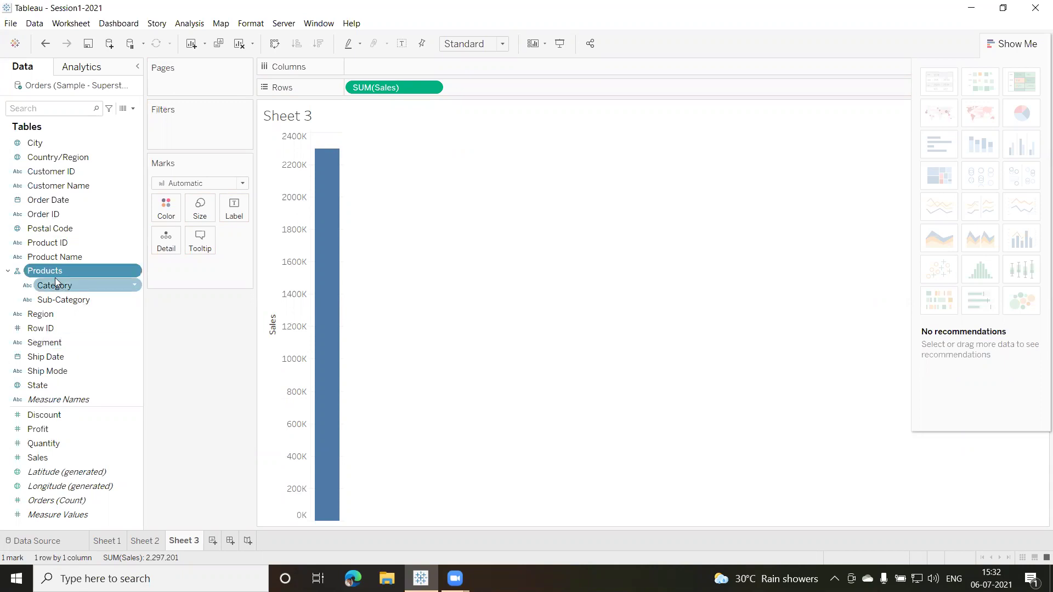
drag(45, 270, 403, 66)
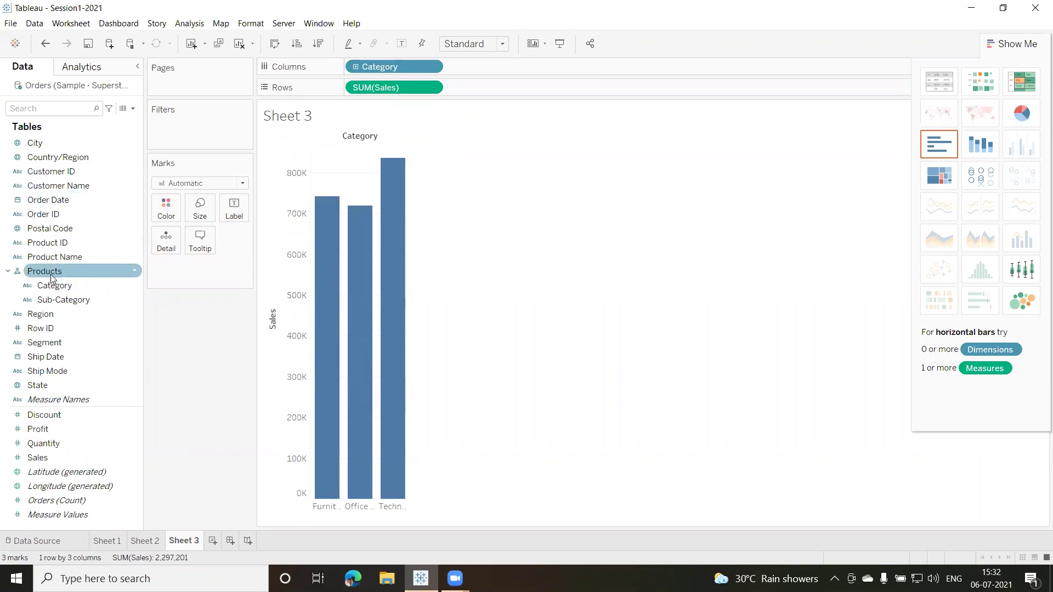
drag(65, 291, 376, 86)
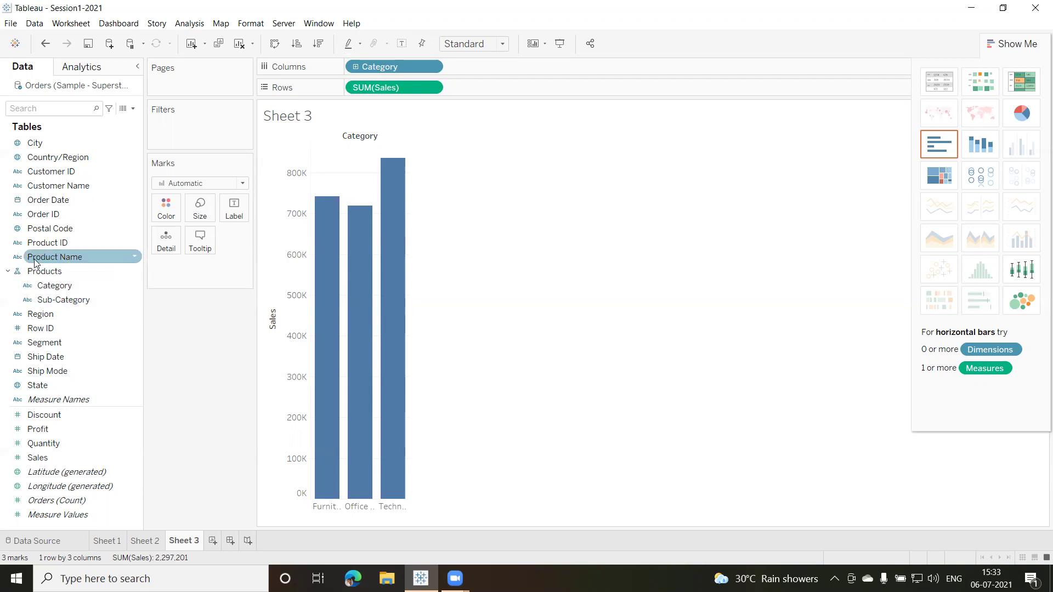
Add Product Name to the Products hierarchy below Sub-Category, and drill the chart down to product names.
drag(31, 261, 53, 308)
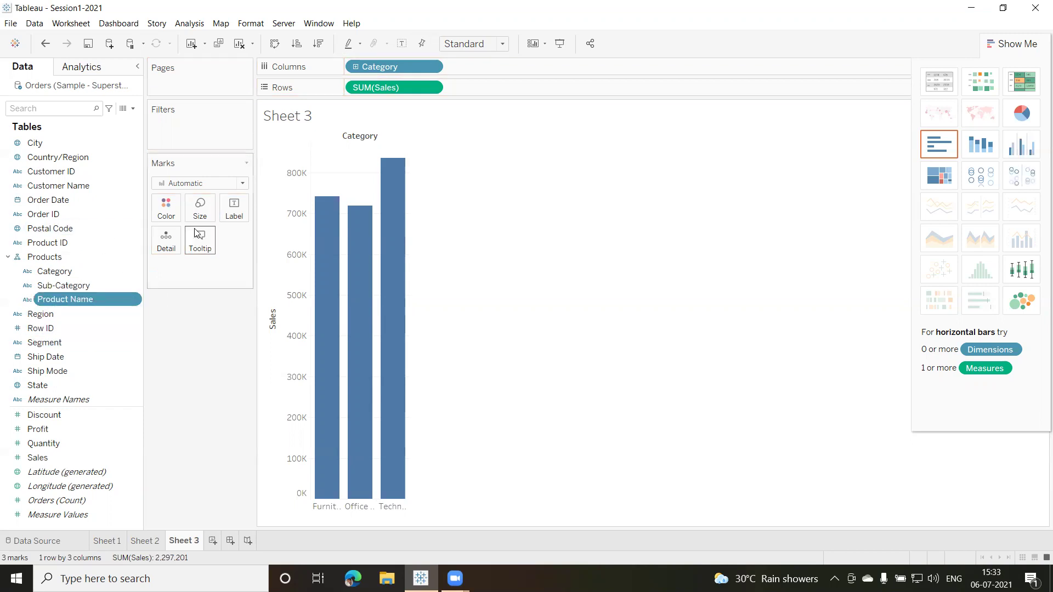
click(356, 67)
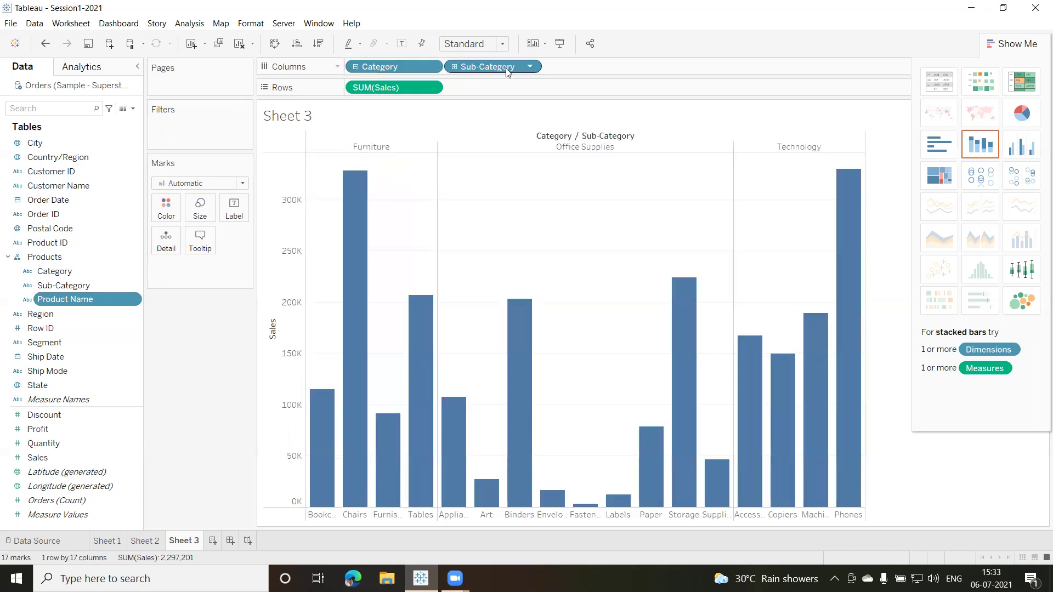
click(454, 67)
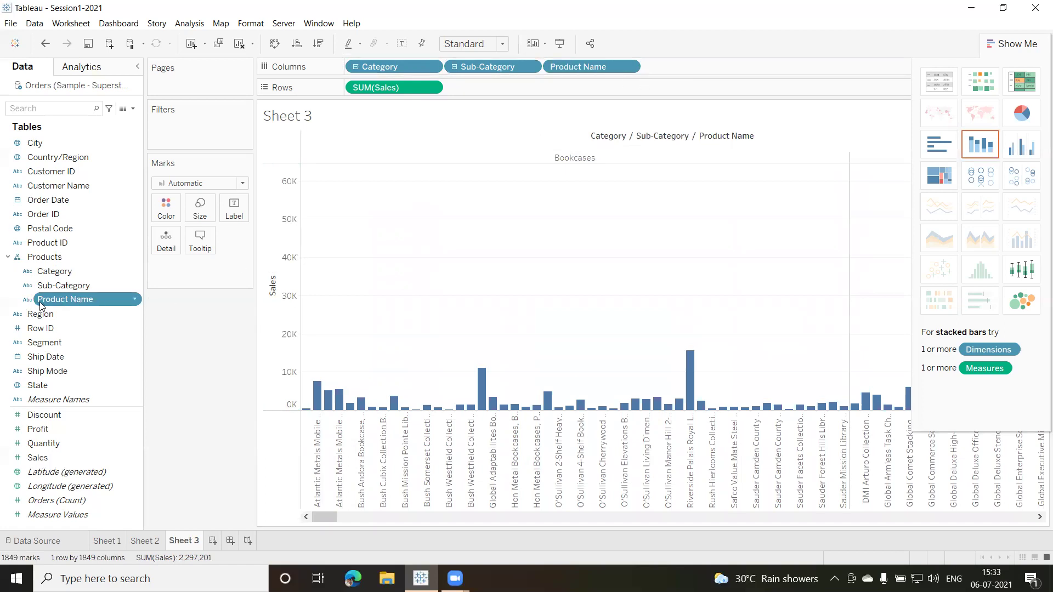
Try Product Name as the top level of the Products hierarchy, and drill from it to Category and Sub-Category.
drag(40, 306, 41, 272)
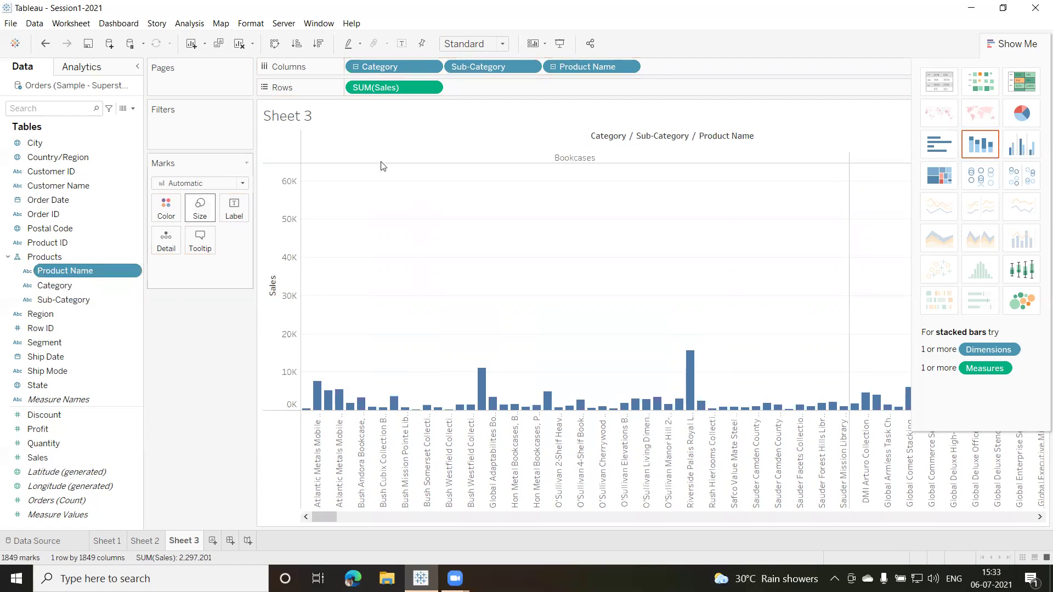
click(356, 67)
click(451, 67)
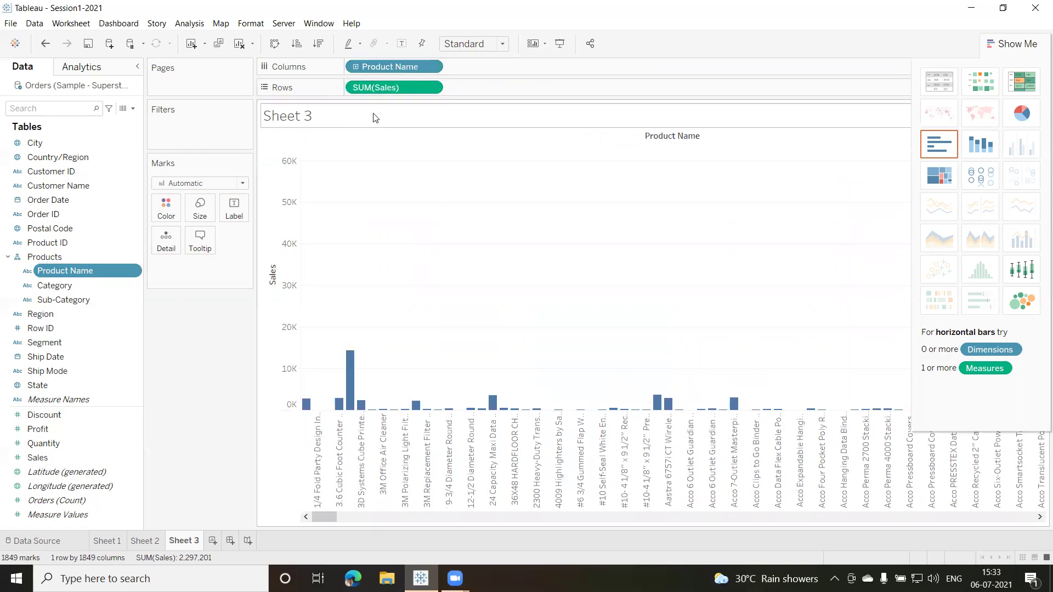
click(355, 67)
click(355, 67)
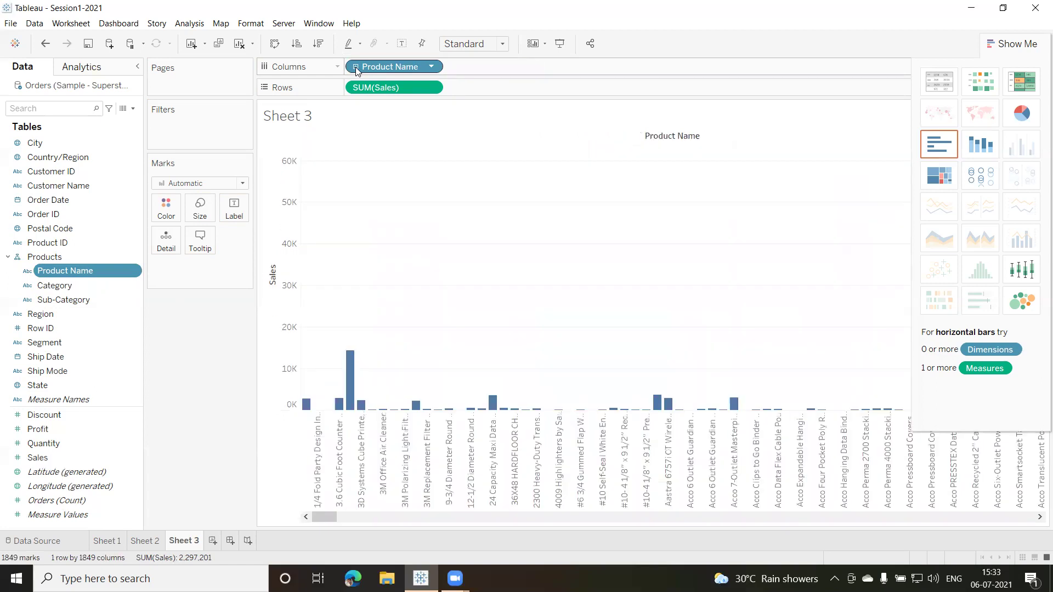
click(355, 66)
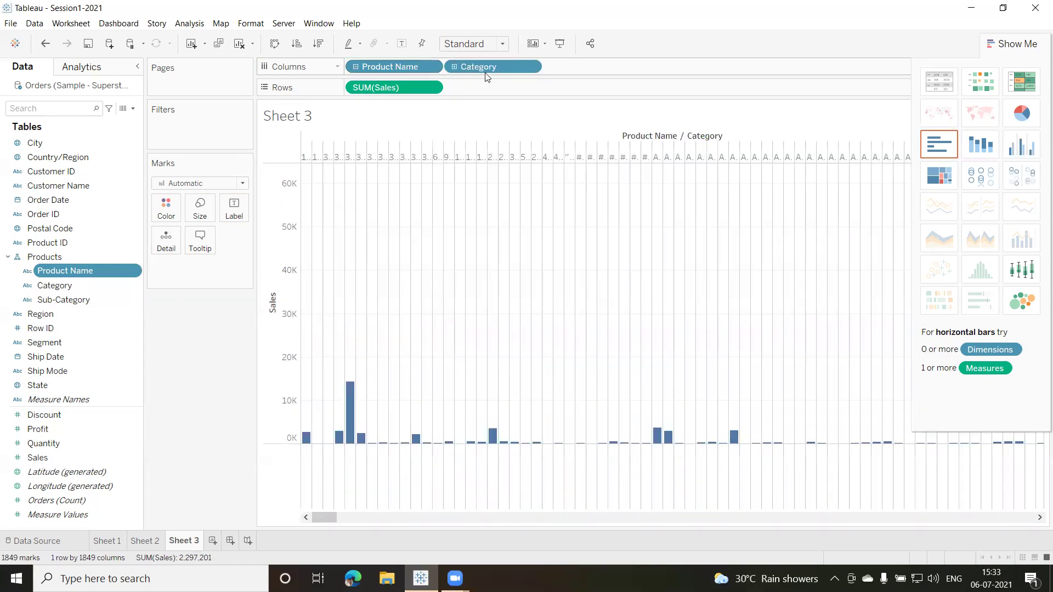
click(452, 67)
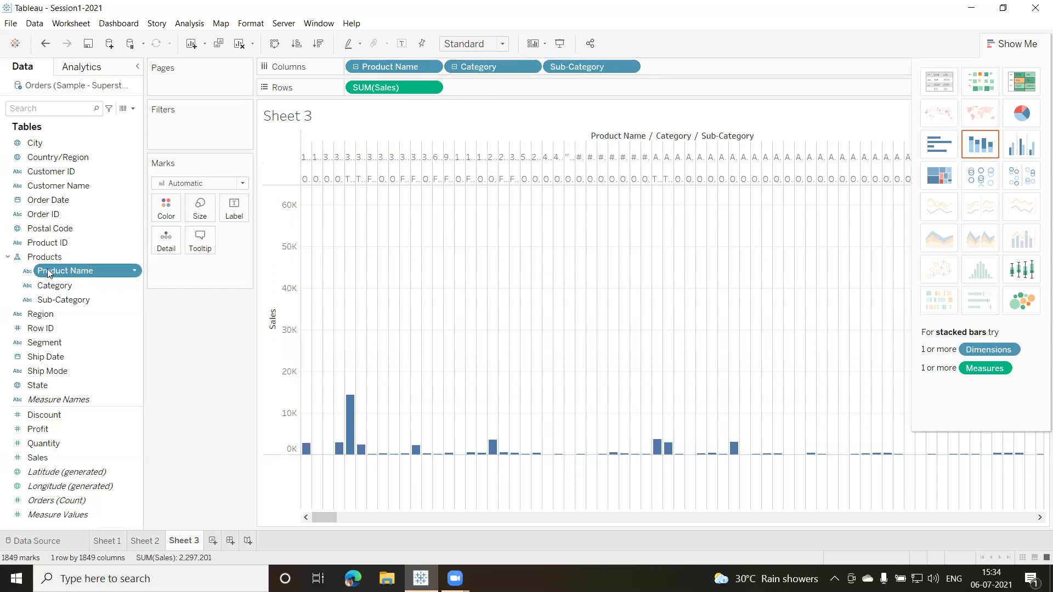
Move Product Name back below Sub-Category in the hierarchy, drill down to product names, and roll back up to Category.
drag(44, 272, 52, 300)
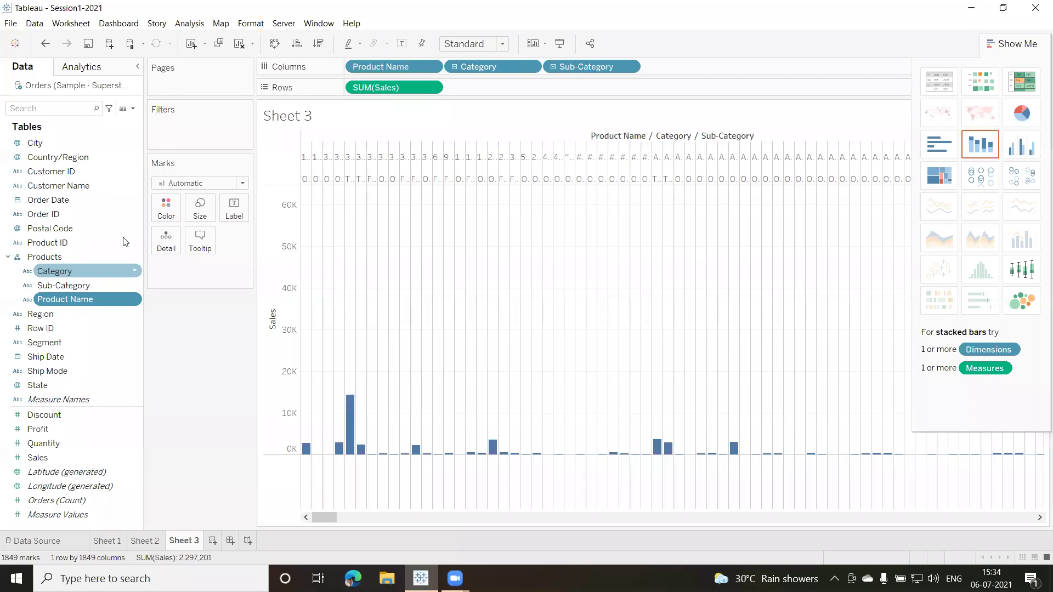
click(454, 66)
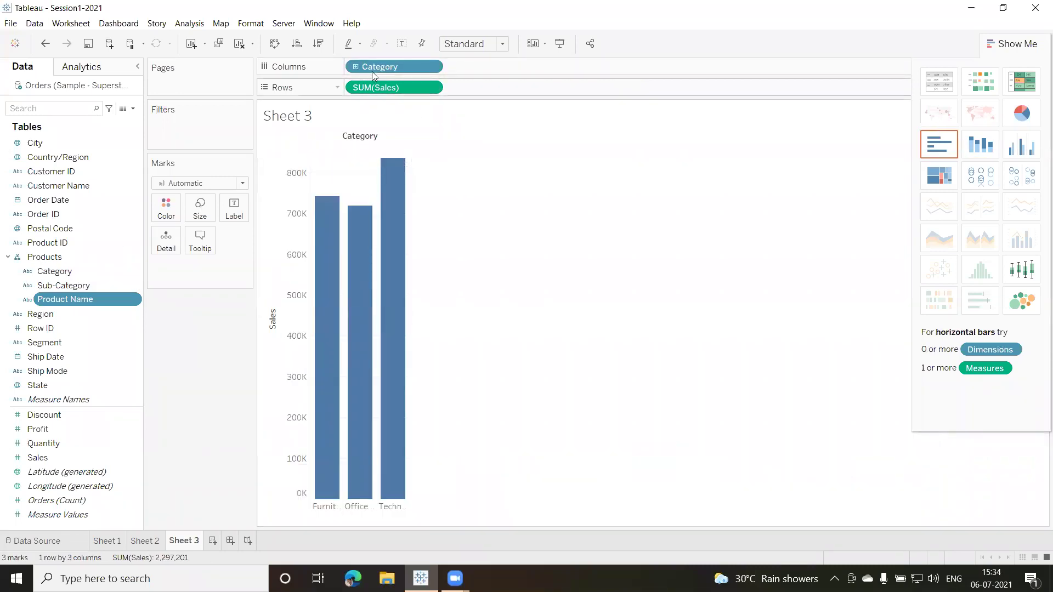
click(355, 67)
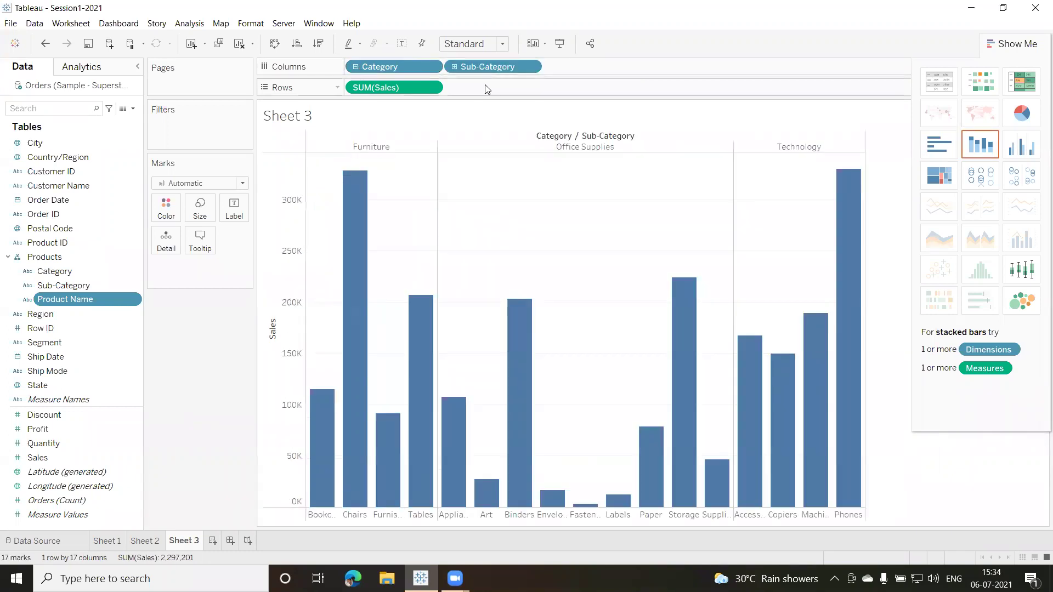
click(453, 67)
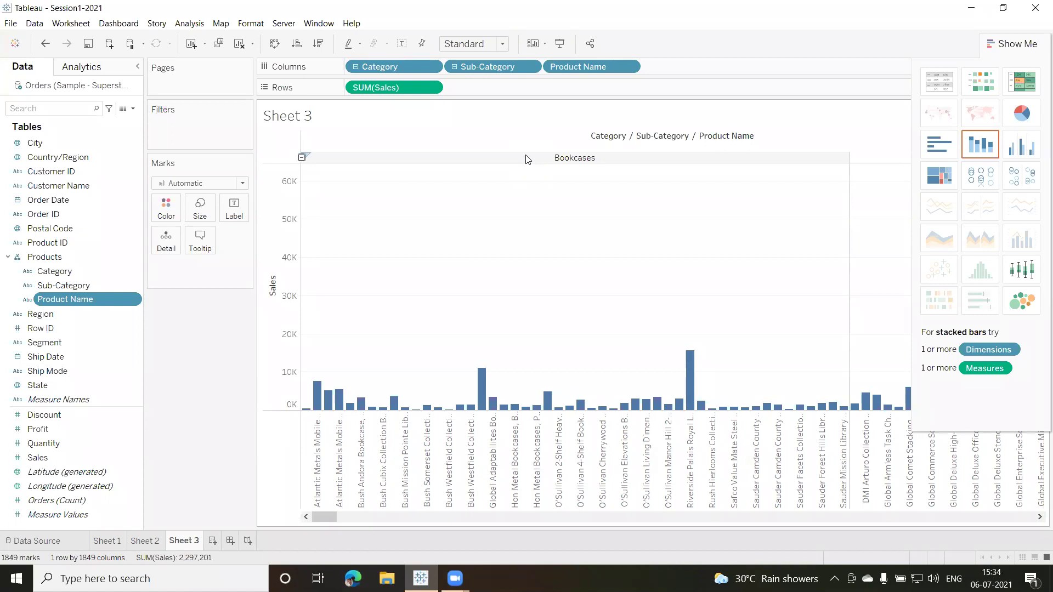
click(452, 67)
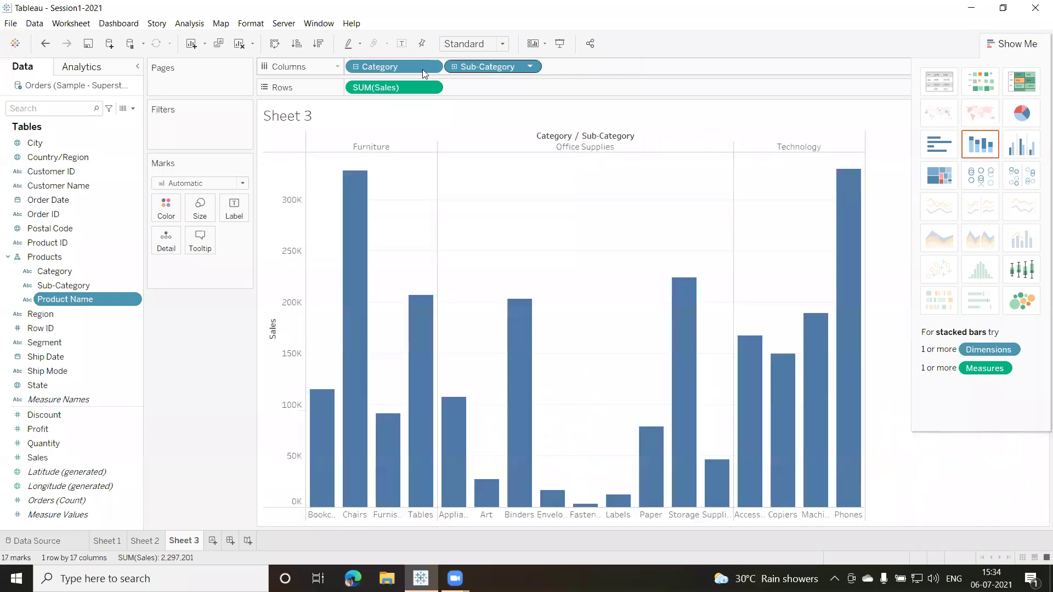
click(355, 67)
mouse_move(387, 219)
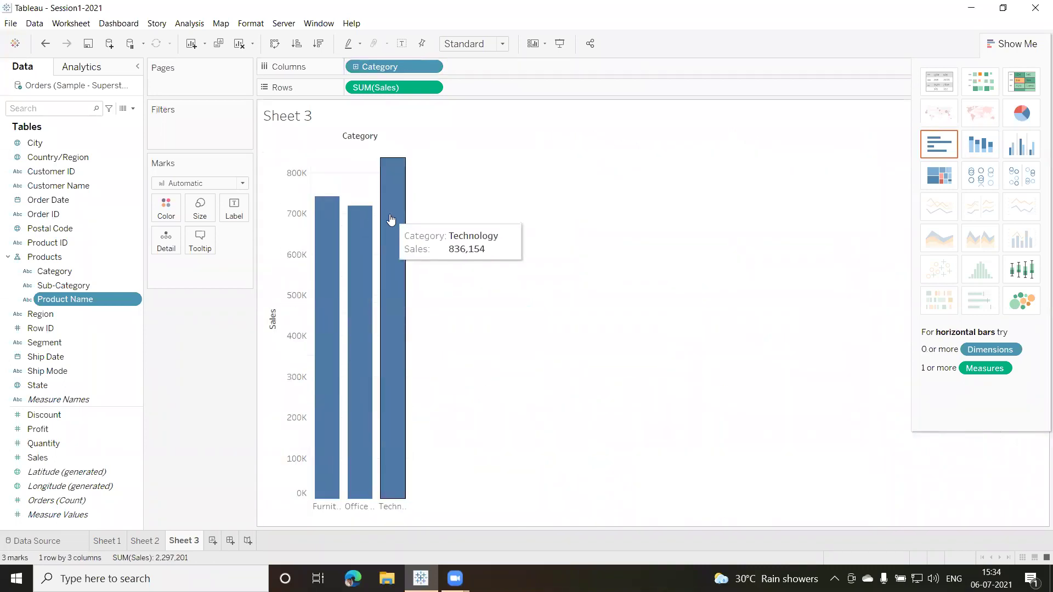
right_click(392, 219)
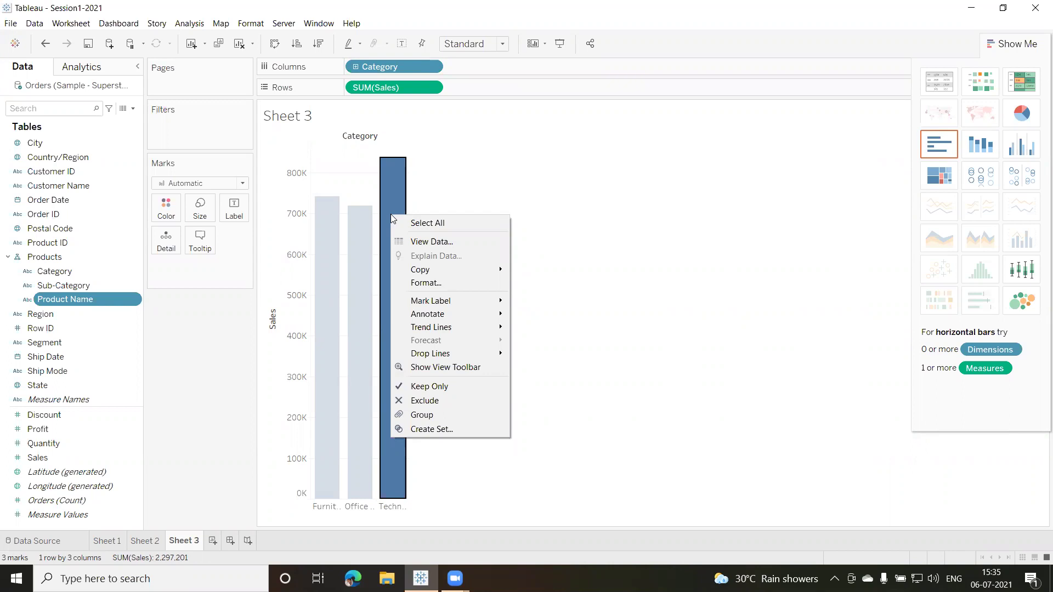
mouse_move(436, 274)
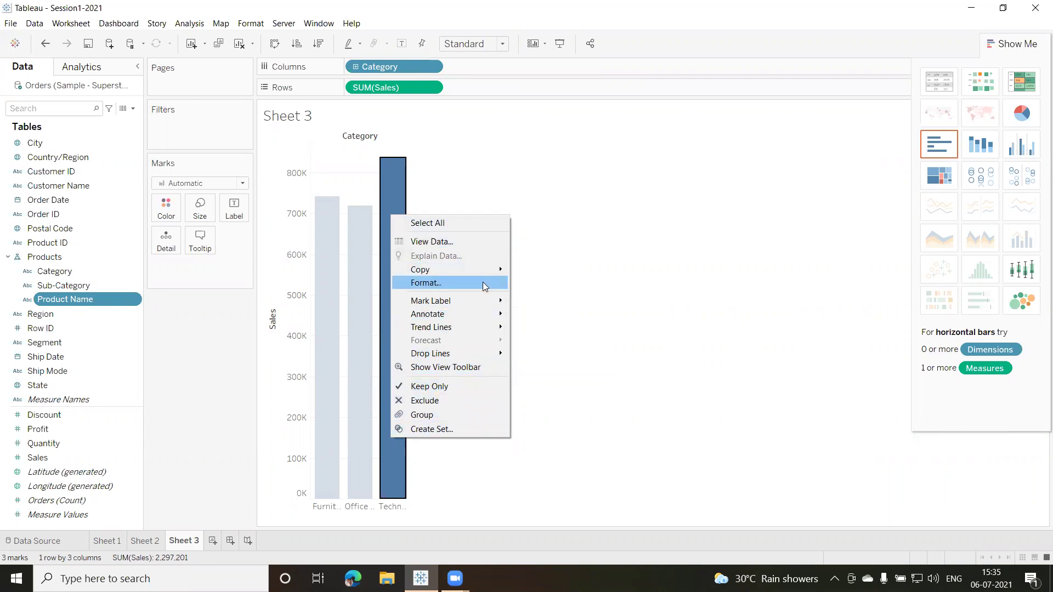
click(558, 268)
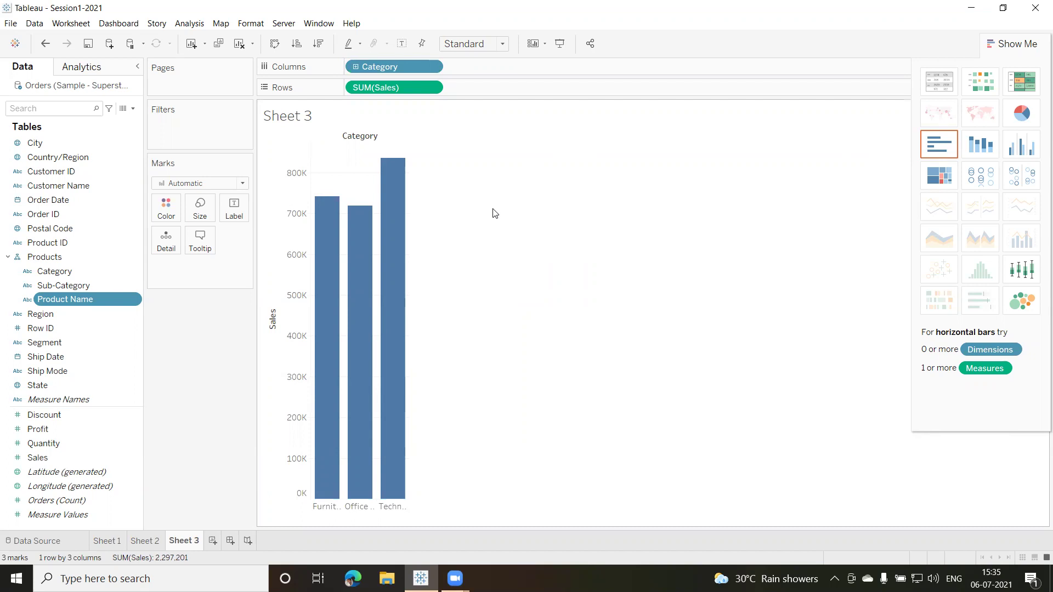
right_click(400, 214)
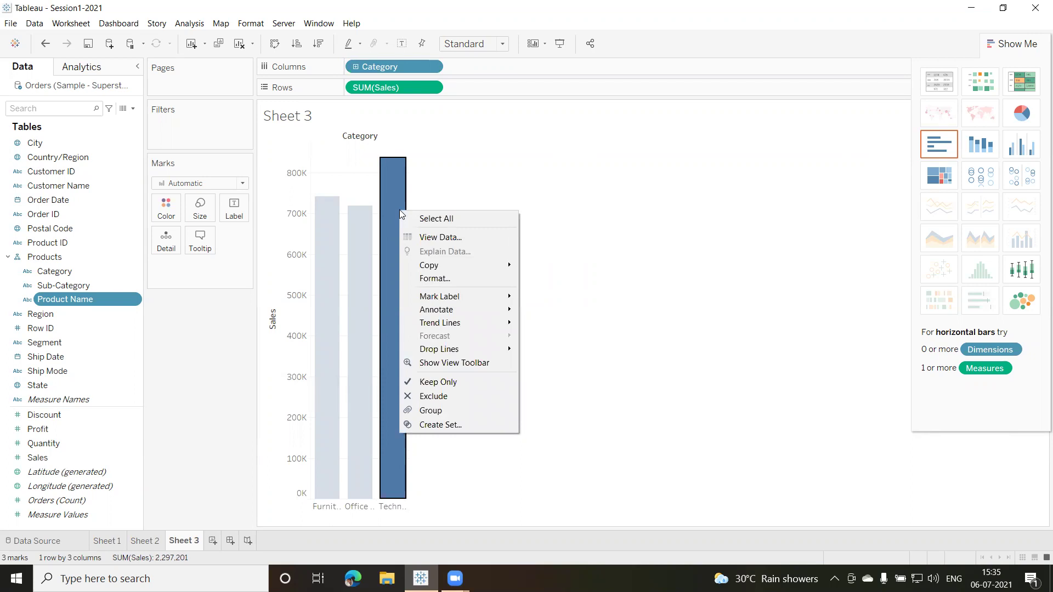
Drill Category down to Sub-Category, and color the sales bars by Segment to make a stacked bar chart.
click(355, 67)
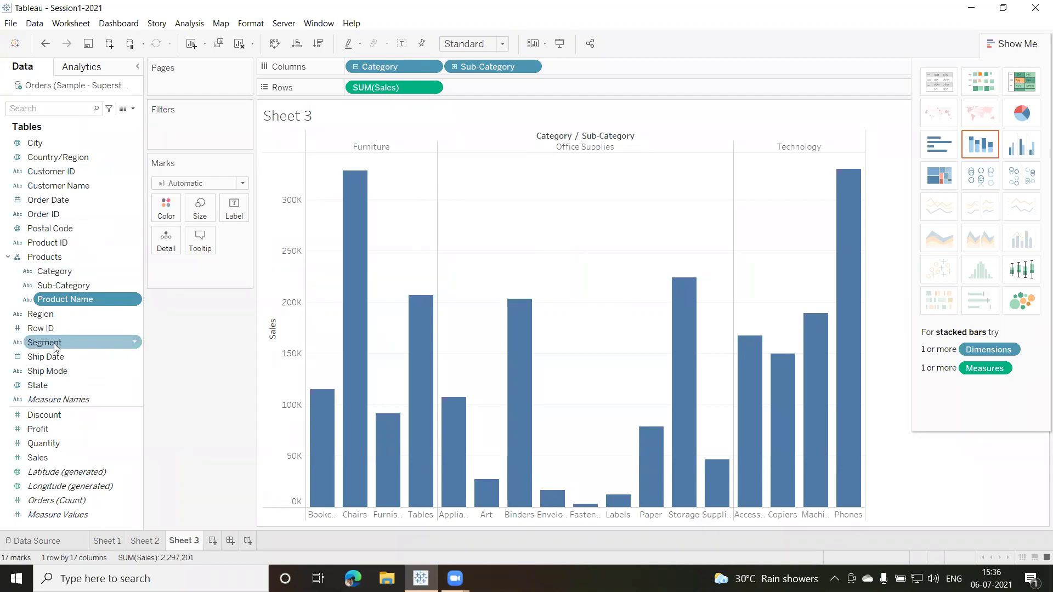
drag(55, 347, 168, 210)
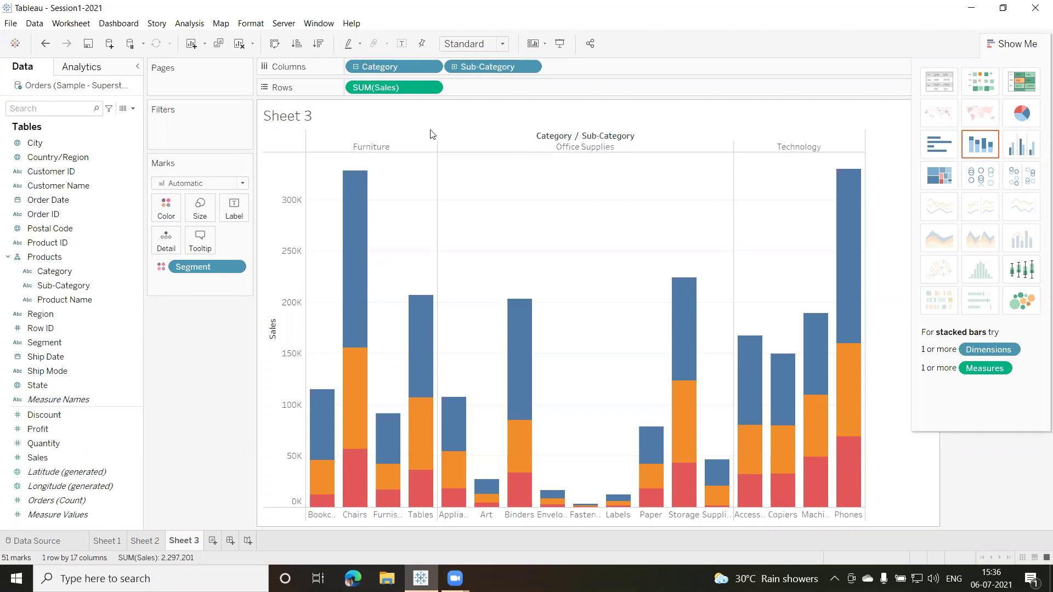
Clear Sheet 3 by removing Sales, the category fields and the Segment coloring.
drag(386, 85, 200, 389)
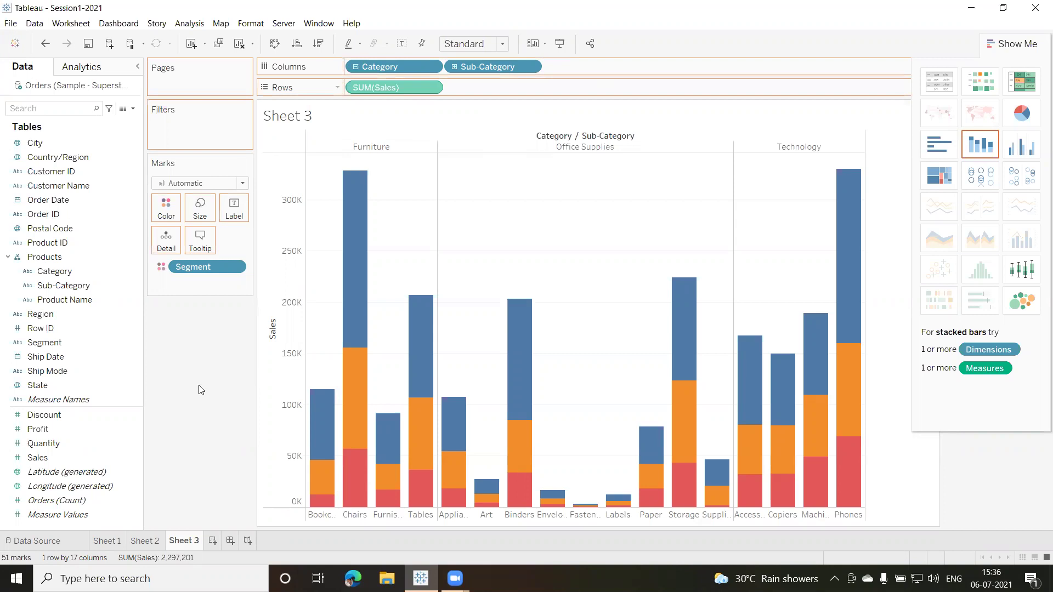
drag(392, 68, 205, 364)
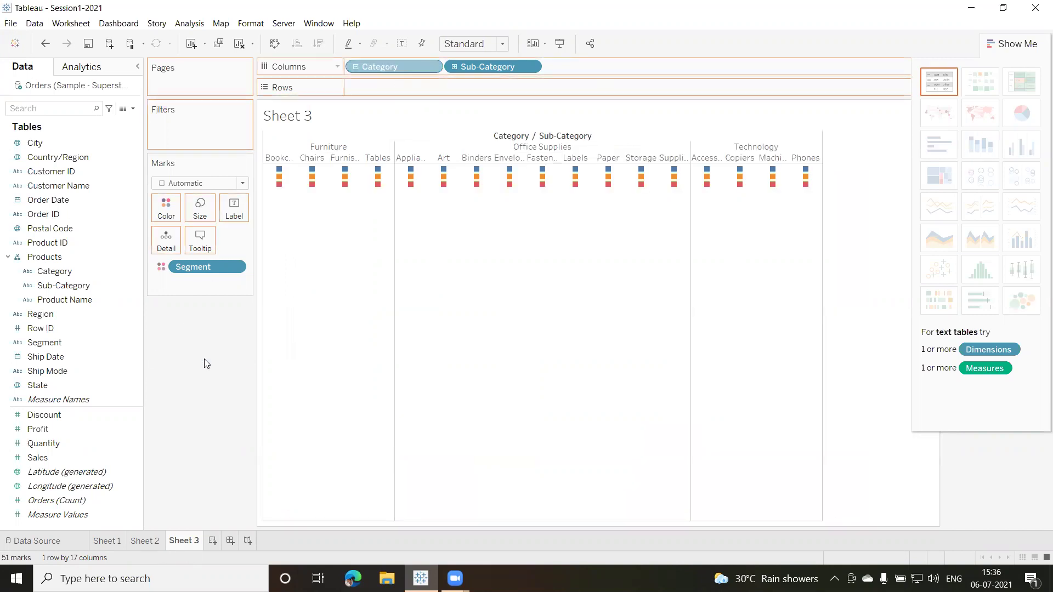
drag(383, 66, 202, 357)
drag(197, 267, 205, 358)
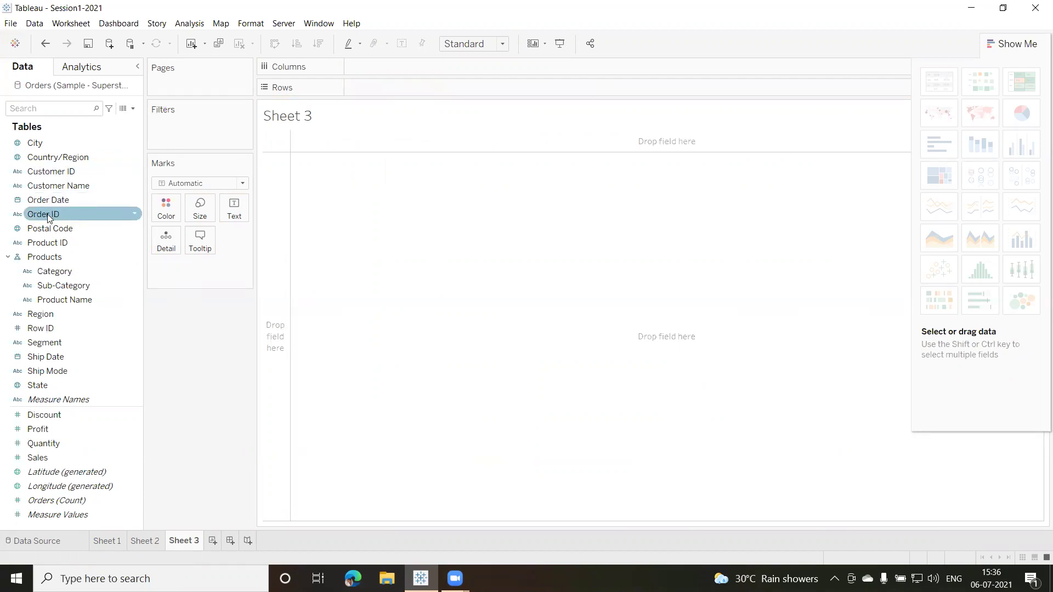
Lay out a text table with Order Date years on columns and Category followed by Segment on rows.
drag(48, 201, 455, 67)
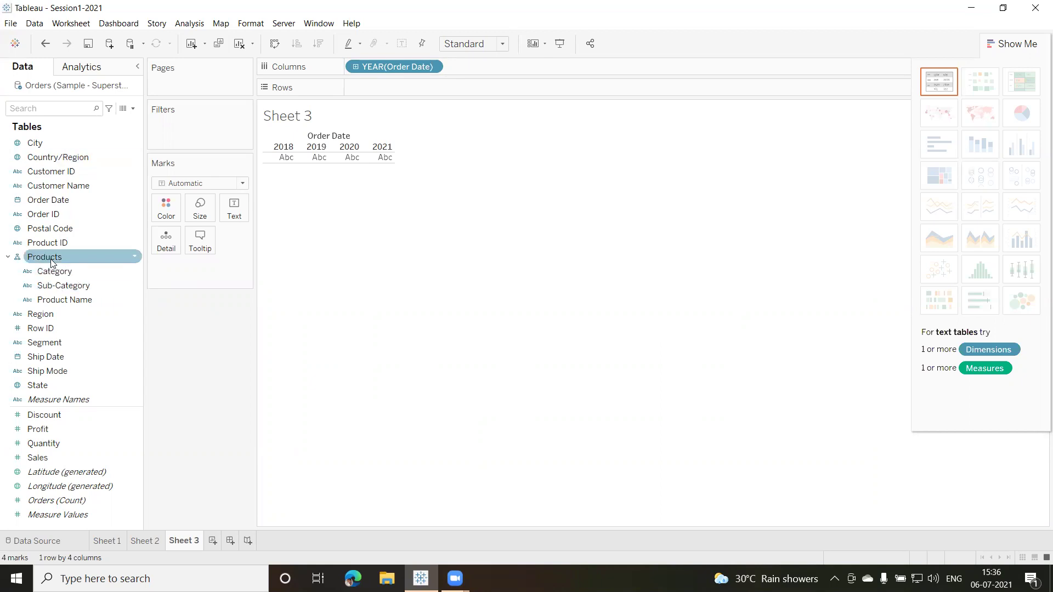
drag(53, 270, 433, 92)
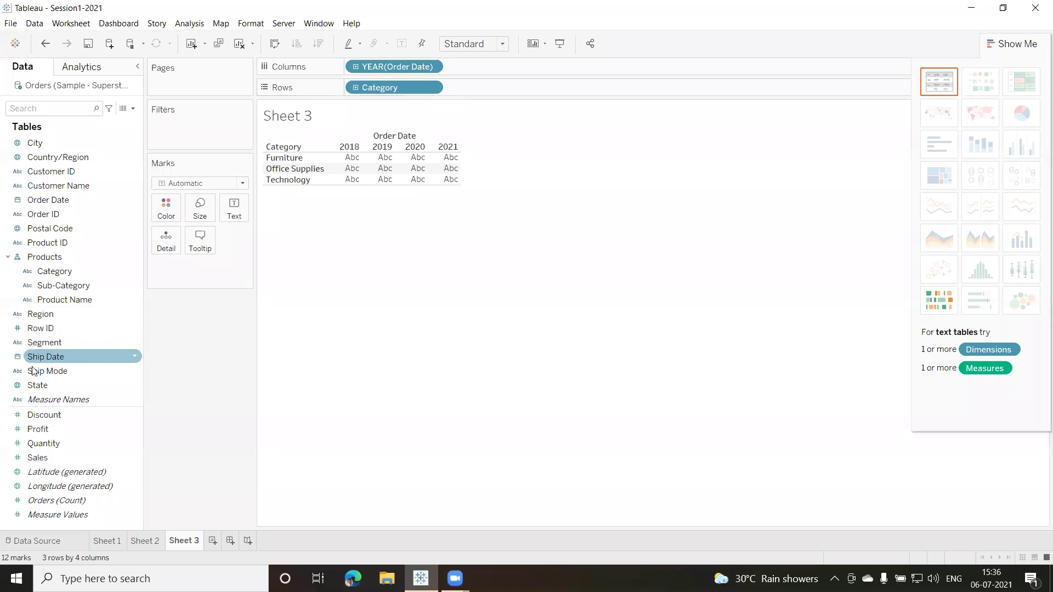
drag(41, 348, 490, 91)
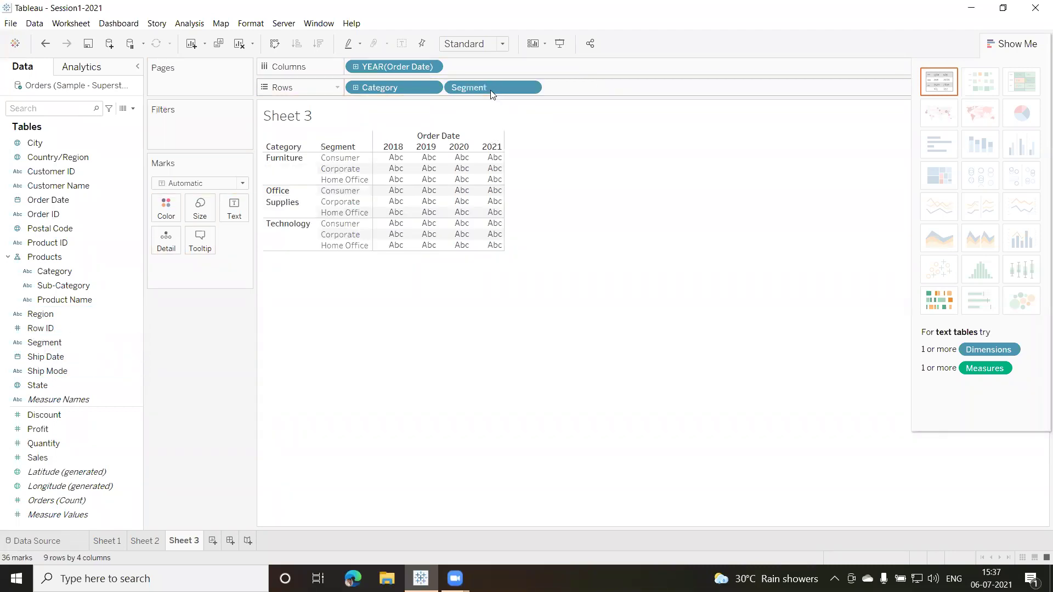